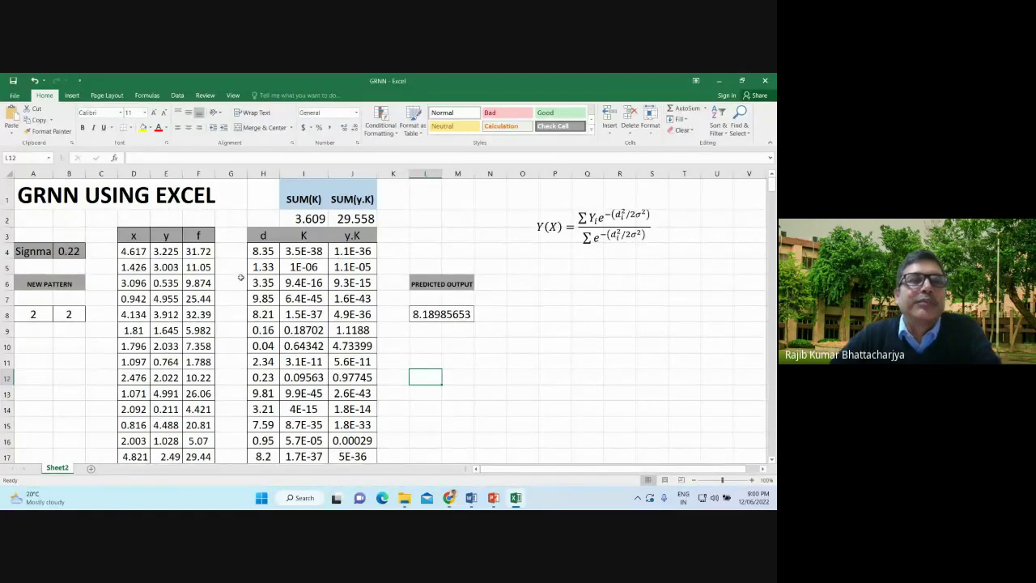
# Review the training data table's x, y and f columns, including the rows further down.
pyautogui.moveTo(131, 235); pyautogui.dragTo(193, 147)
pyautogui.click(168, 234)
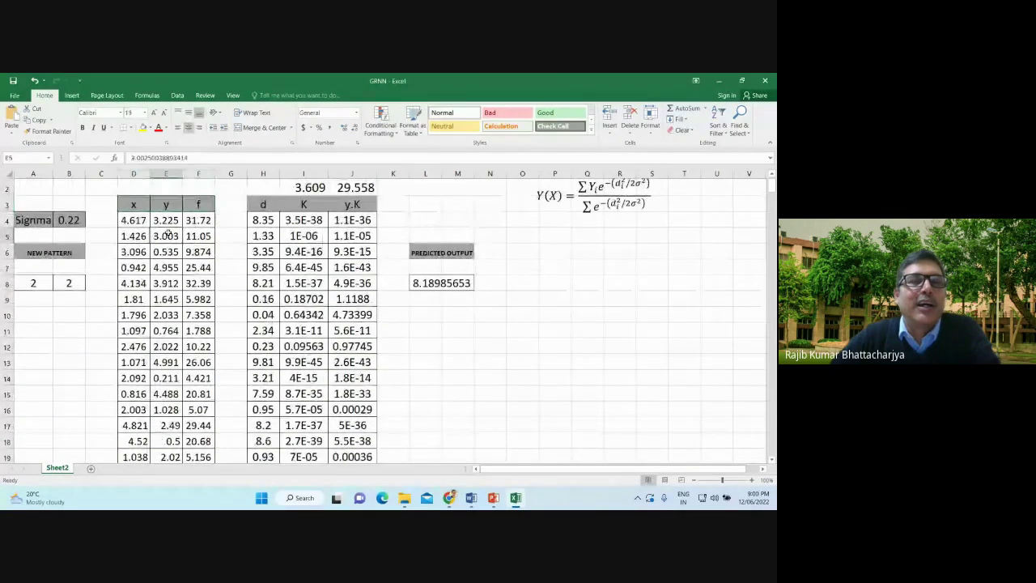
pyautogui.scroll(1, 167, 234)
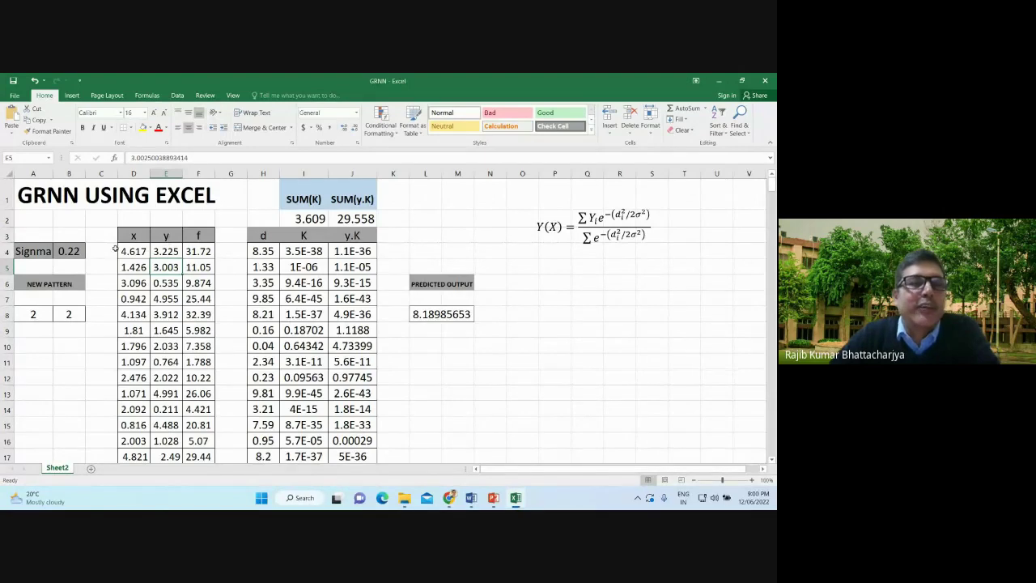
pyautogui.moveTo(132, 235); pyautogui.dragTo(155, 235)
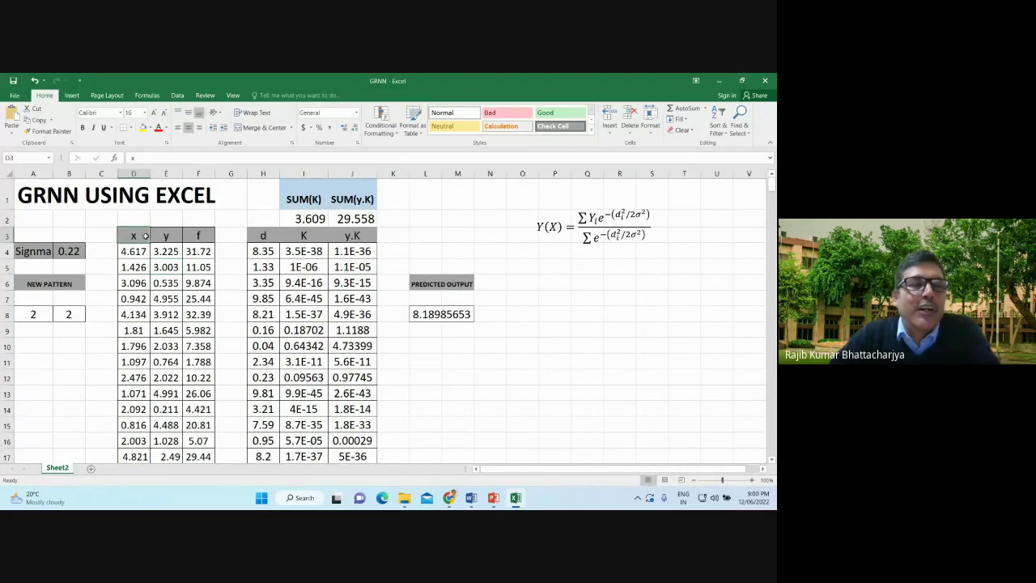
pyautogui.click(156, 236)
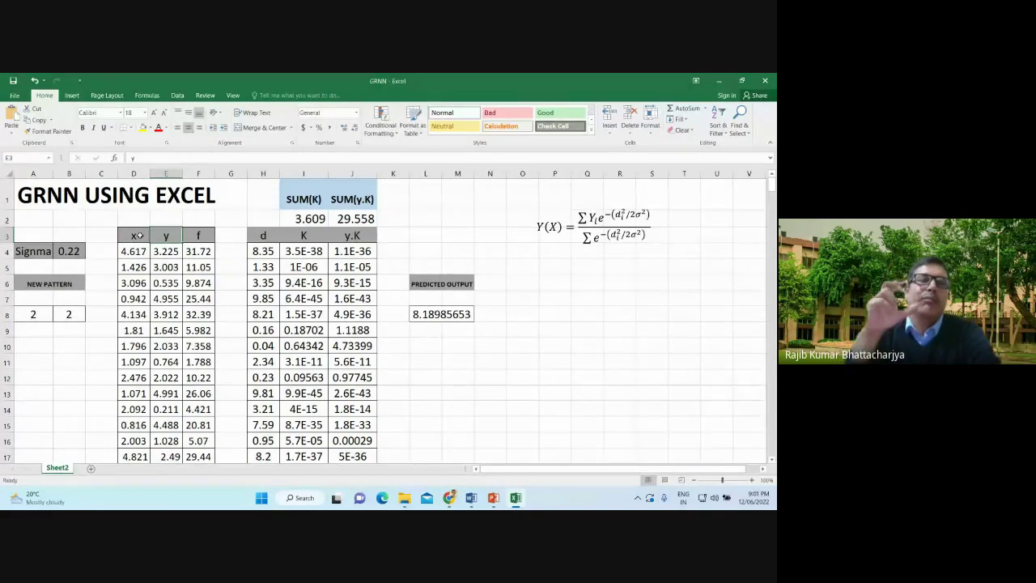
pyautogui.click(190, 235)
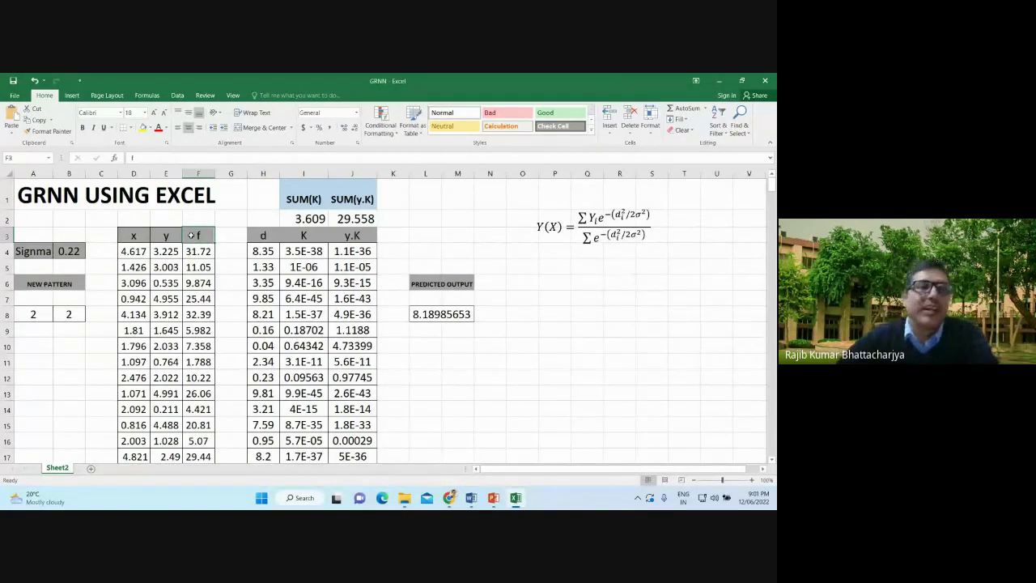
pyautogui.moveTo(166, 241); pyautogui.dragTo(136, 237)
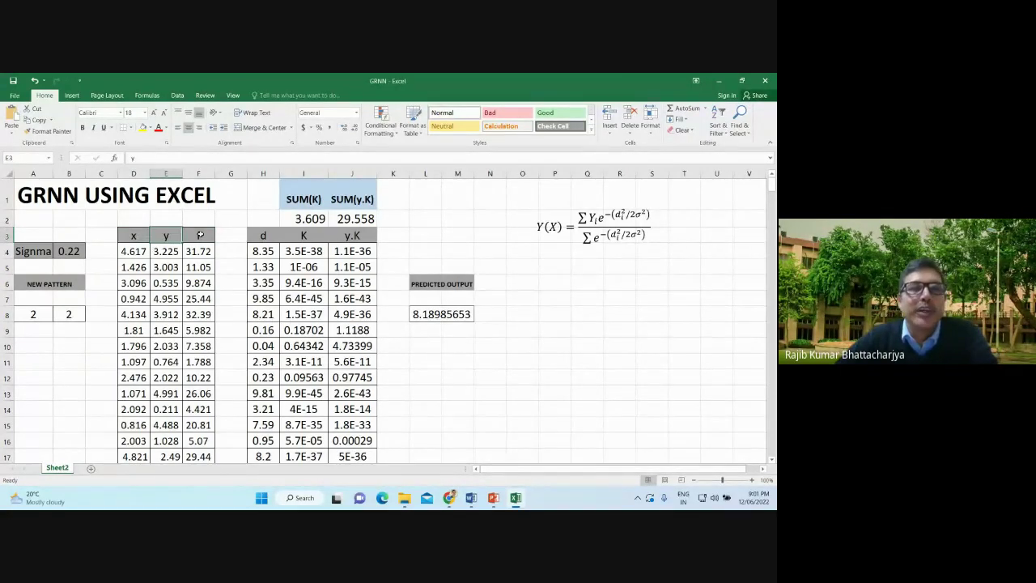
pyautogui.click(200, 234)
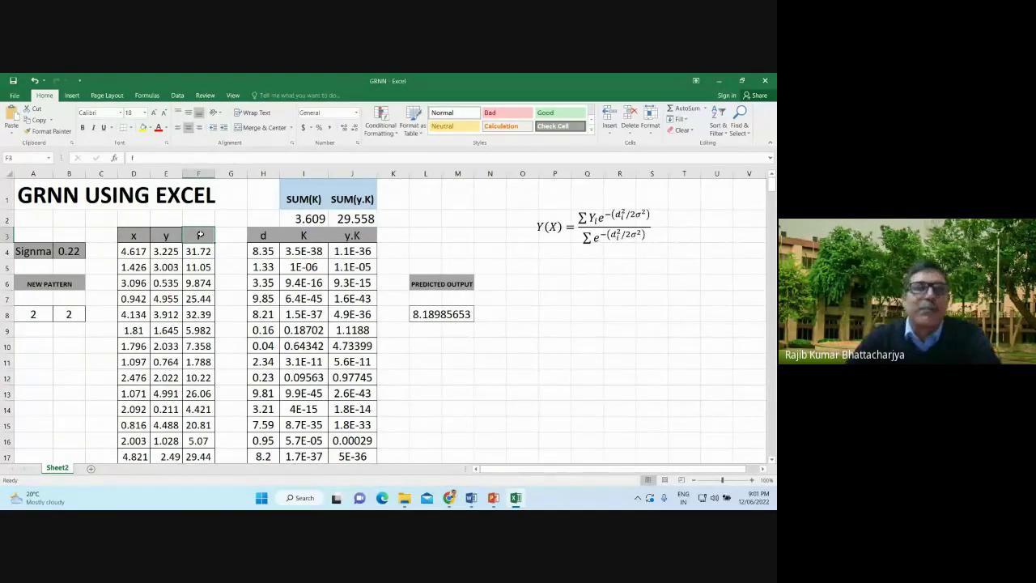
pyautogui.scroll(-7, 189, 258)
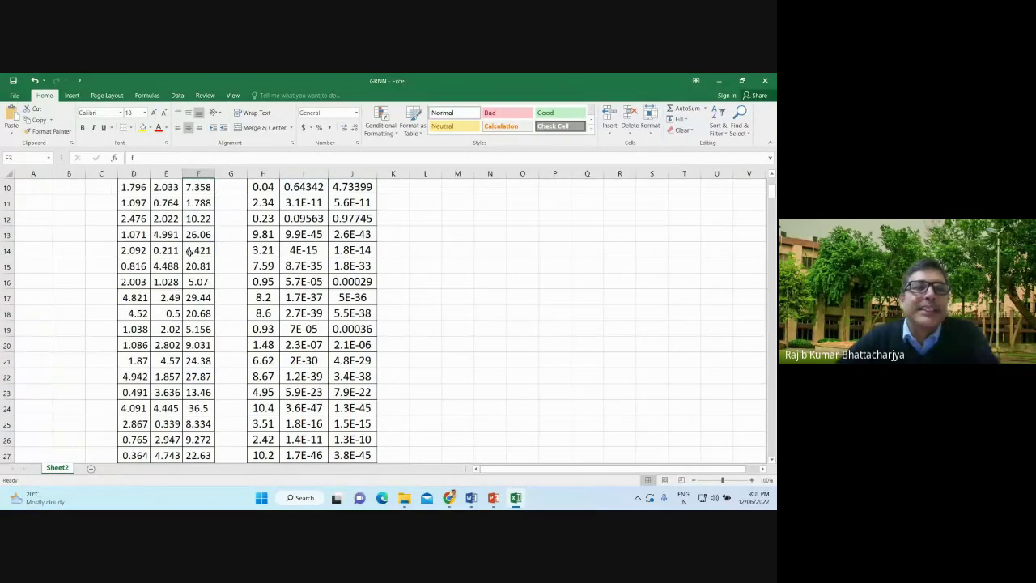
pyautogui.scroll(6, 193, 252)
pyautogui.scroll(-1, 193, 252)
pyautogui.scroll(1, 178, 247)
pyautogui.click(142, 237)
pyautogui.moveTo(142, 236); pyautogui.dragTo(191, 299)
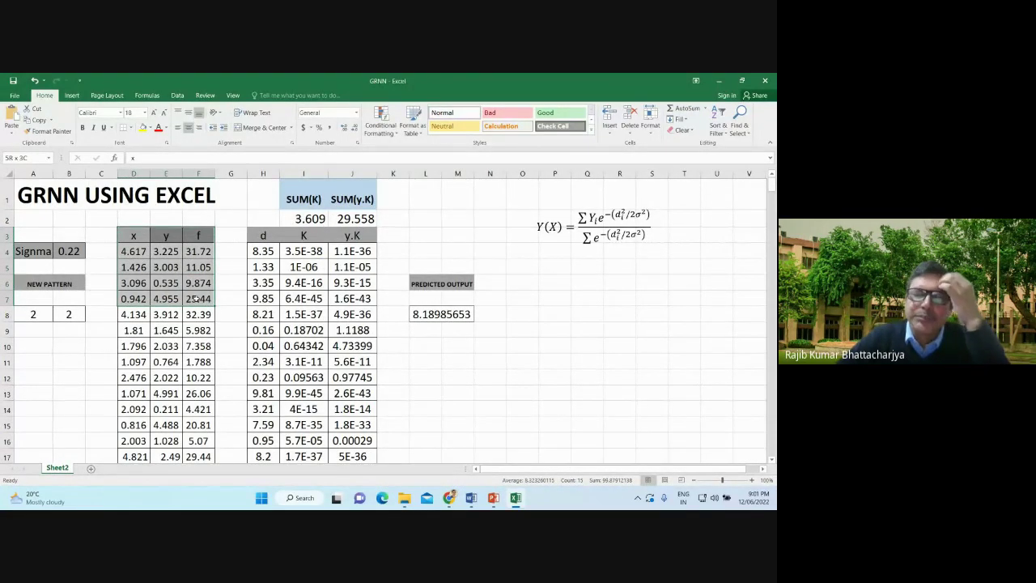
pyautogui.click(137, 237)
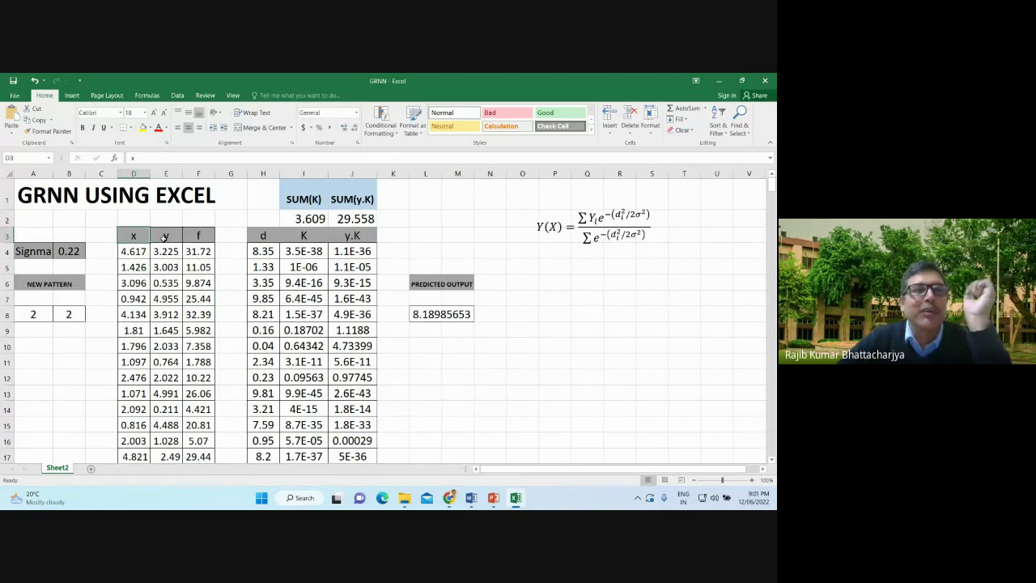
pyautogui.click(188, 236)
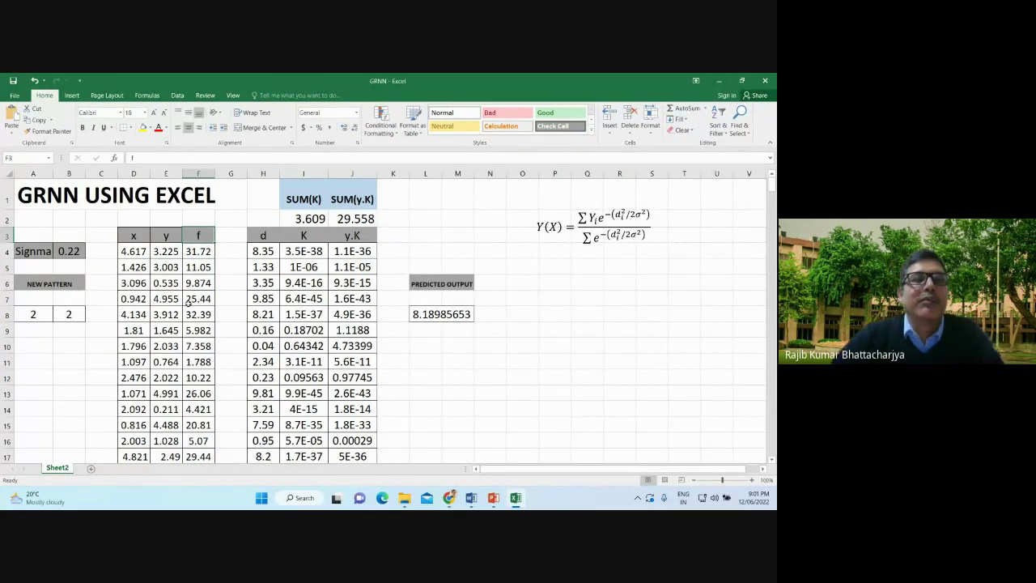
pyautogui.scroll(-4, 188, 302)
pyautogui.scroll(4, 189, 303)
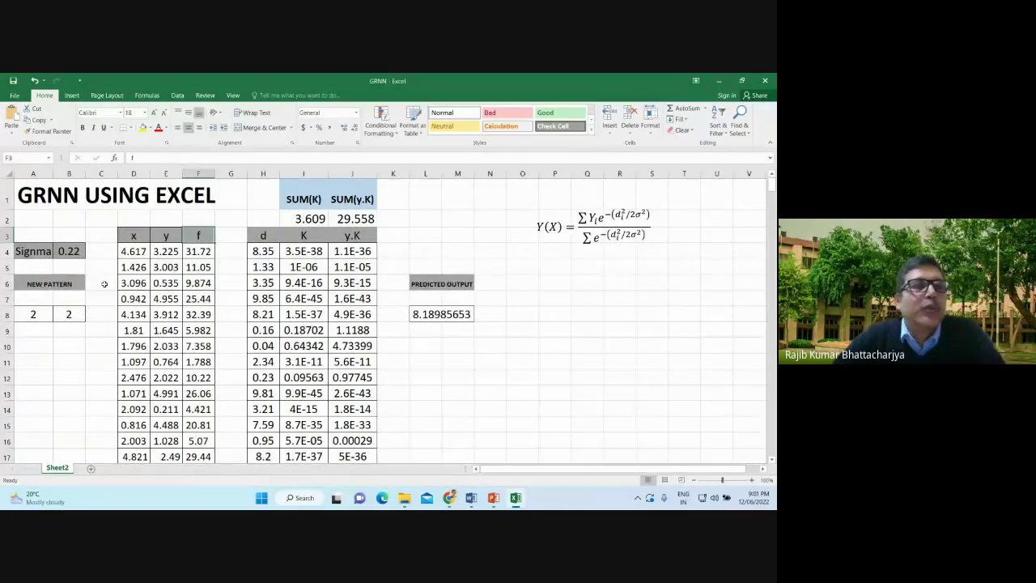
# Examine the new pattern inputs in A8:B8 alongside the d column heading and the first training row.
pyautogui.moveTo(28, 311); pyautogui.dragTo(69, 314)
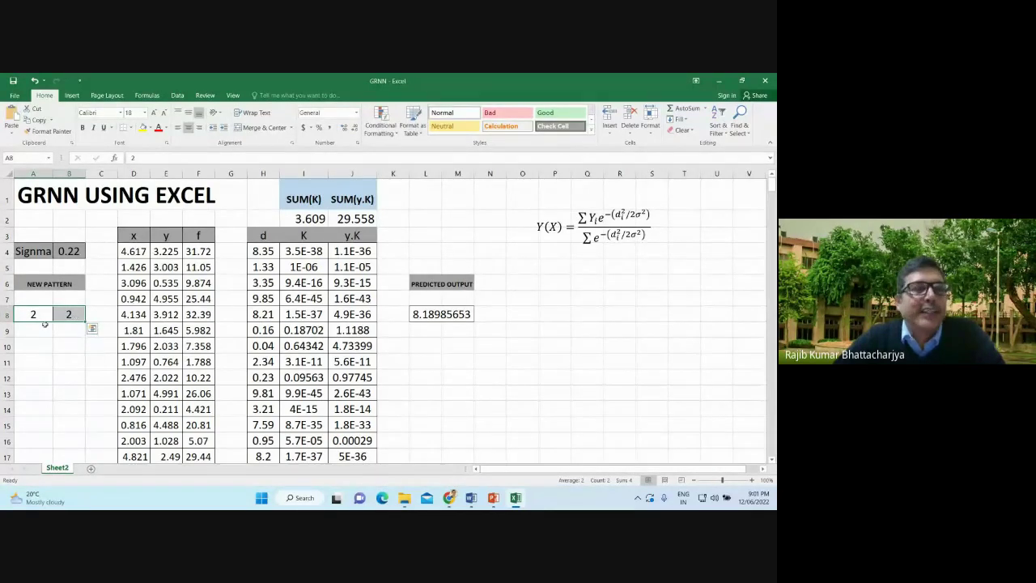
pyautogui.click(64, 315)
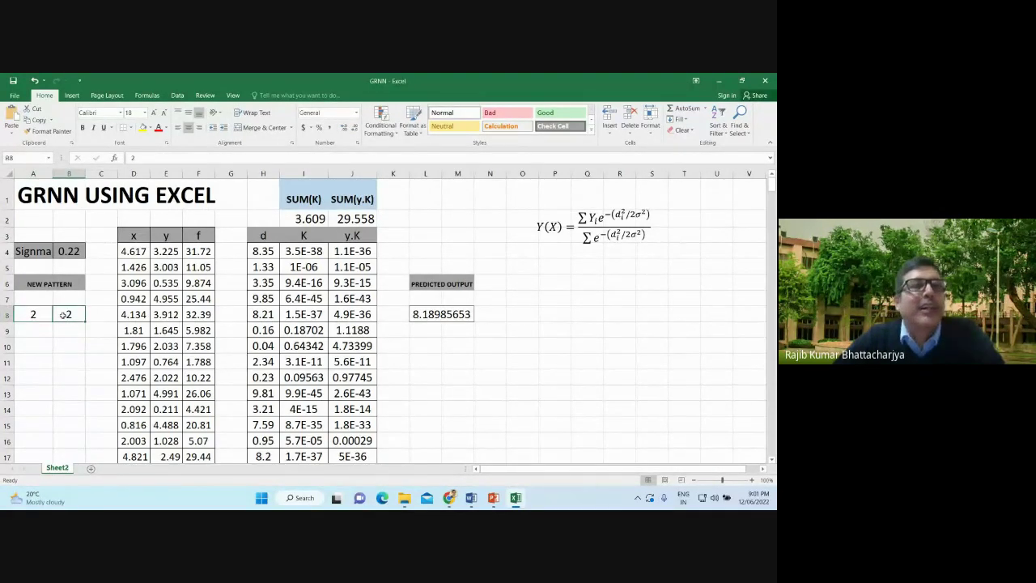
pyautogui.moveTo(29, 314); pyautogui.dragTo(63, 314)
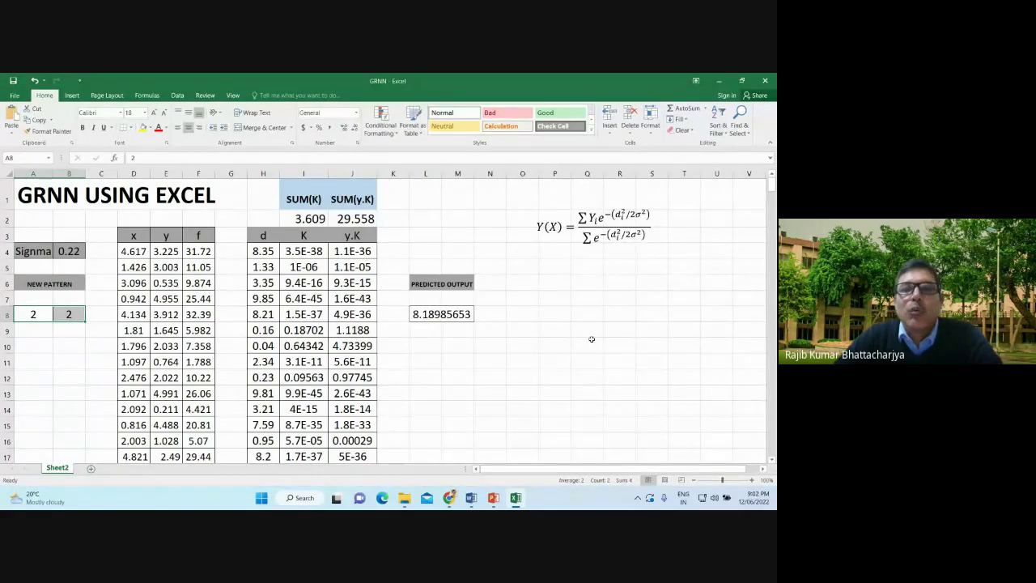
pyautogui.click(554, 330)
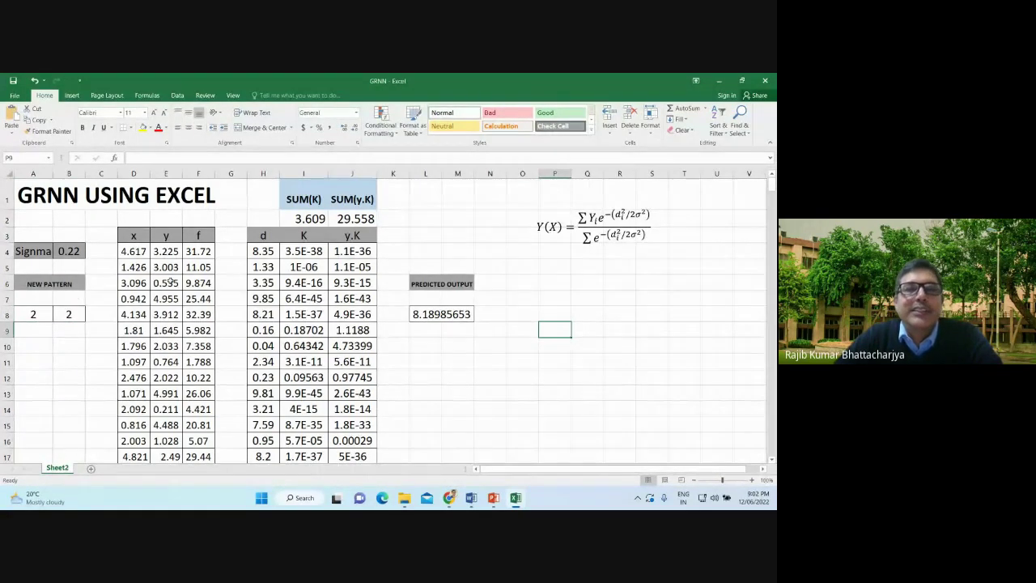
pyautogui.click(262, 236)
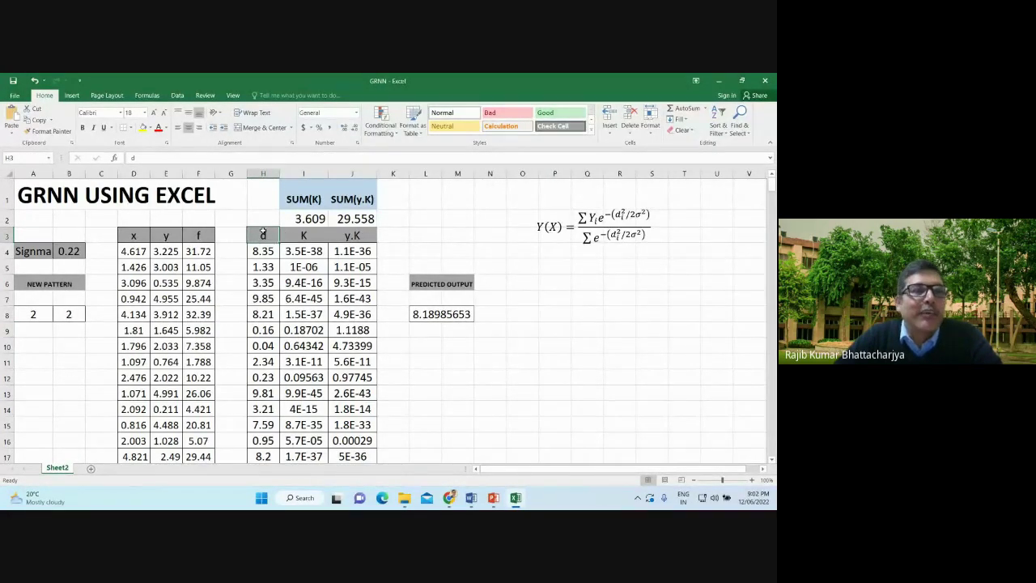
pyautogui.moveTo(33, 314); pyautogui.dragTo(70, 315)
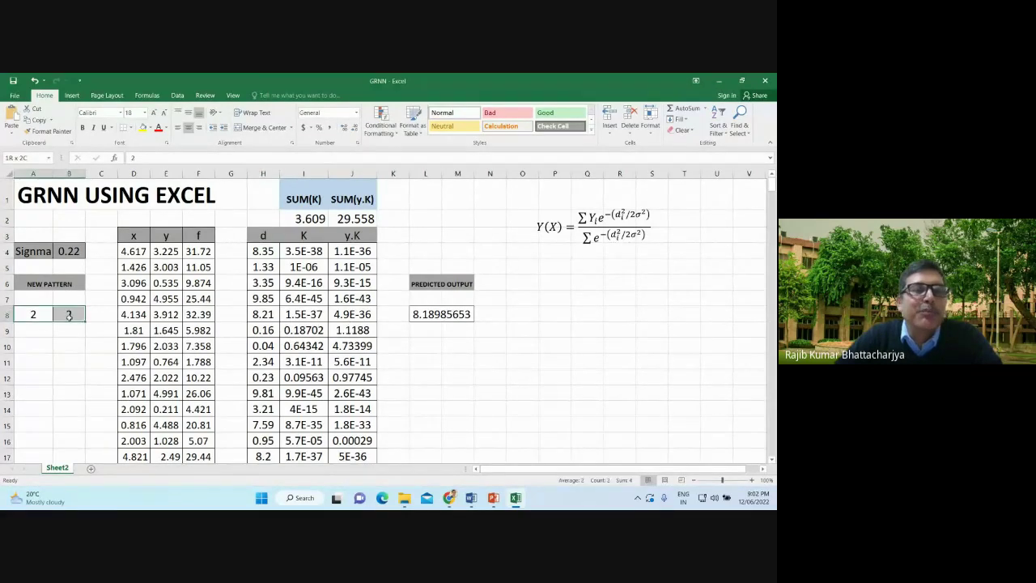
pyautogui.moveTo(139, 249); pyautogui.dragTo(185, 254)
# Number the training patterns from 1 to 342 in column C, beside the x values, starting in C4.
pyautogui.click(98, 251)
pyautogui.write('1')
pyautogui.press('Return')
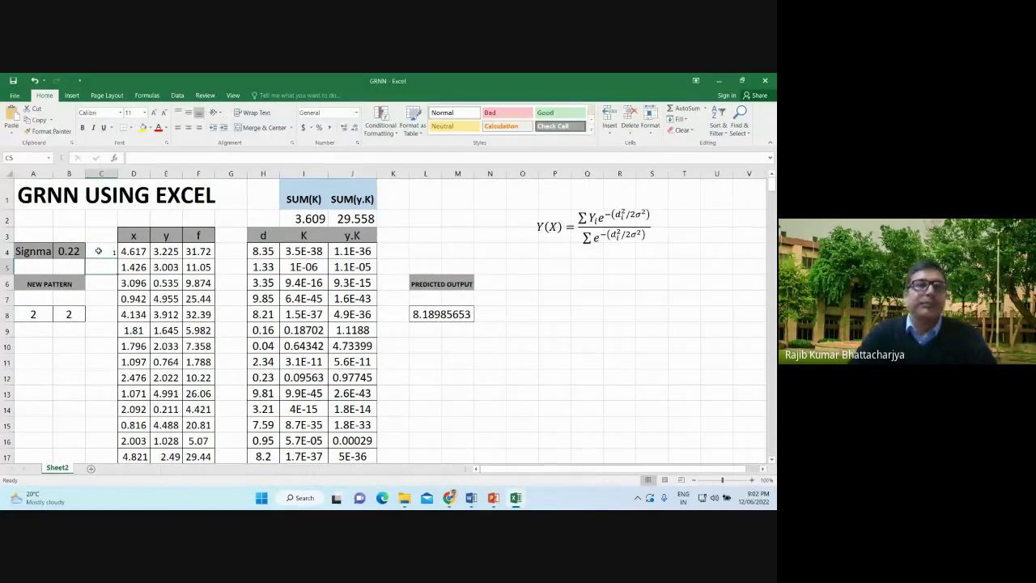
pyautogui.write('2')
pyautogui.press('Return')
pyautogui.moveTo(98, 251); pyautogui.dragTo(120, 443)
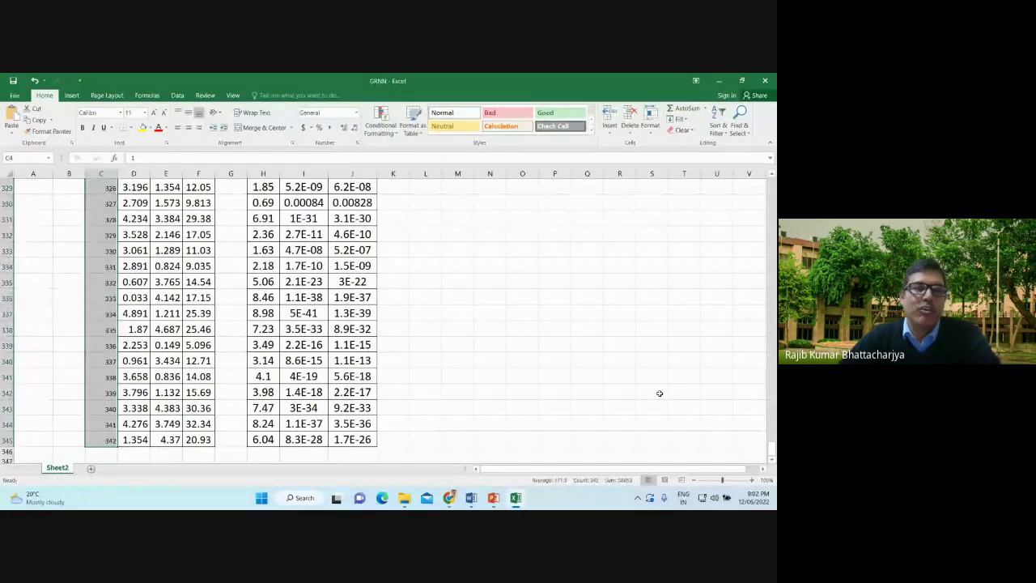
pyautogui.scroll(20, 661, 393)
pyautogui.scroll(20, 661, 393)
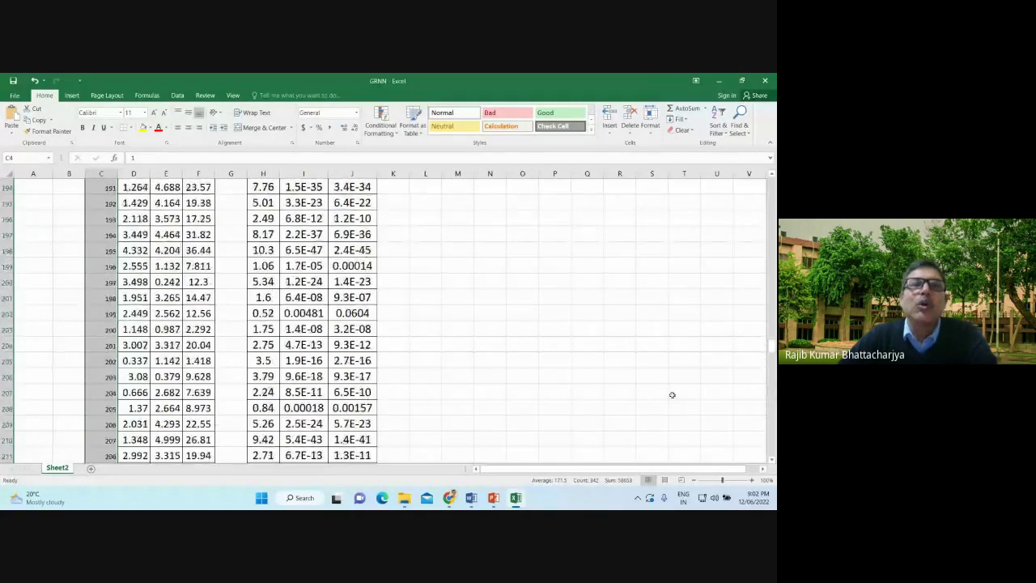
pyautogui.scroll(15, 672, 394)
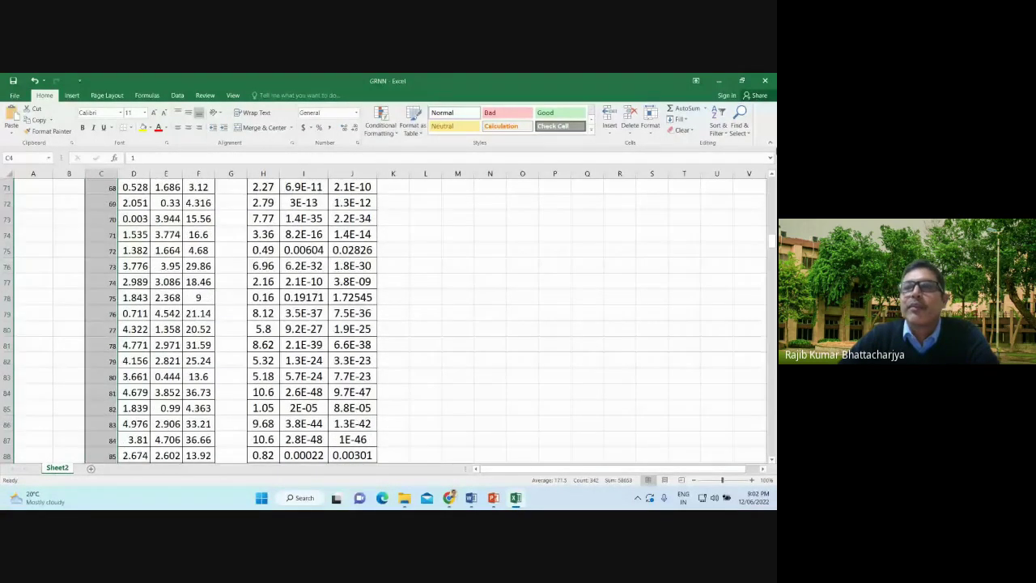
pyautogui.moveTo(771, 239); pyautogui.dragTo(771, 182)
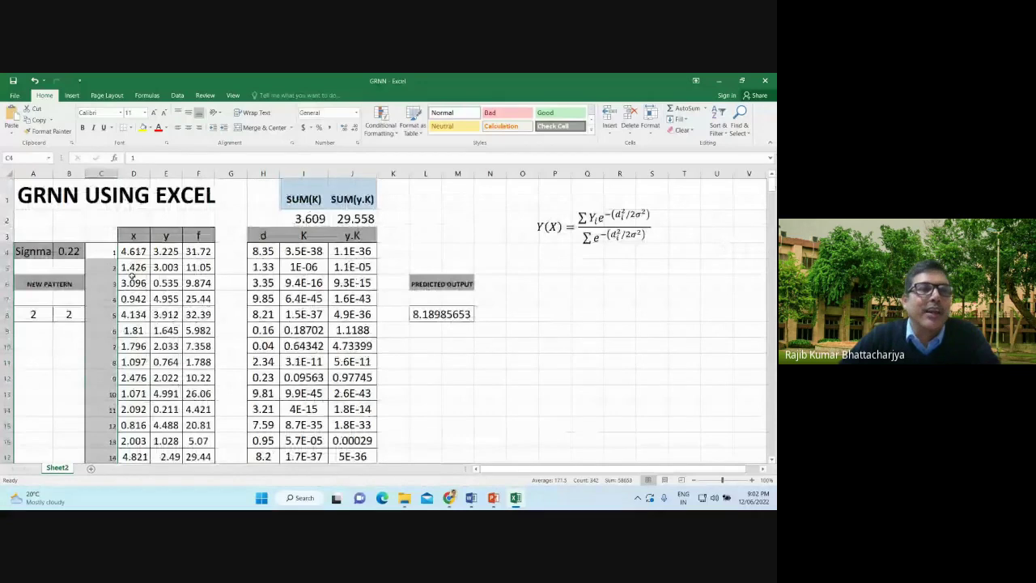
# Compare the new pattern in A8:B8 with the first training pattern and check the d formulas in H4 through H8.
pyautogui.moveTo(33, 314); pyautogui.dragTo(65, 314)
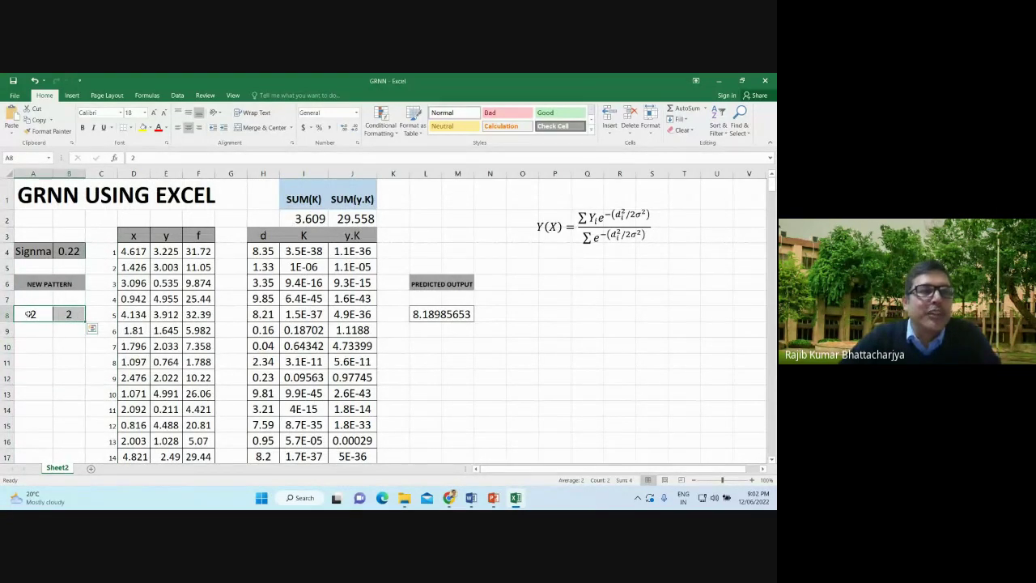
pyautogui.click(128, 249)
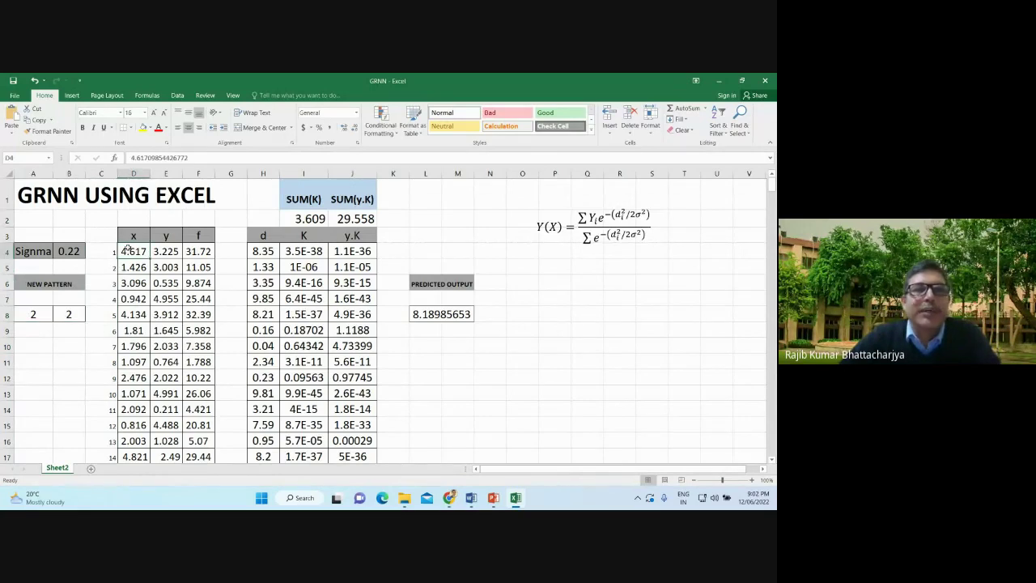
pyautogui.click(267, 252)
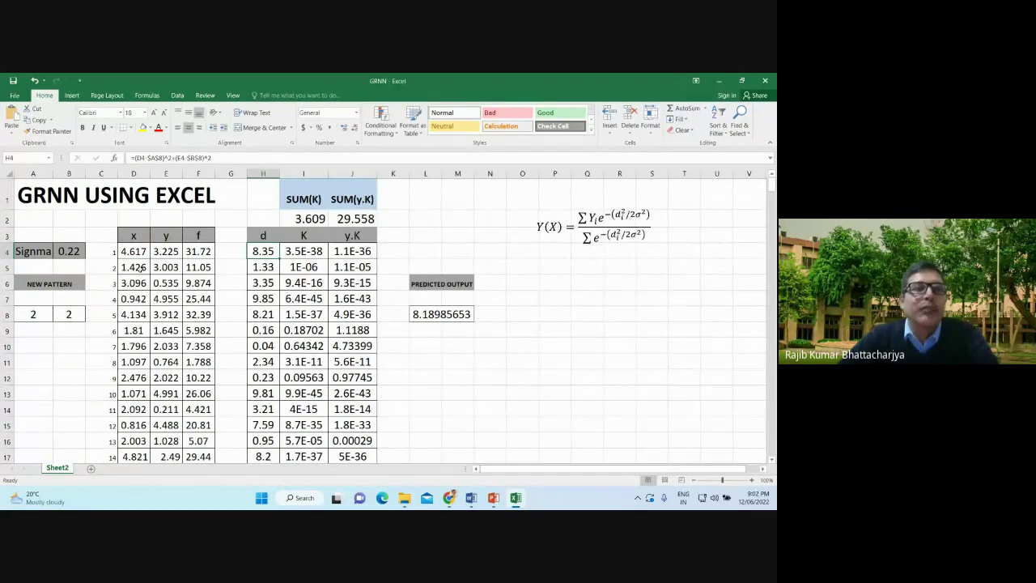
pyautogui.click(261, 270)
pyautogui.press('Down')
pyautogui.press('Down')
pyautogui.press('Down')
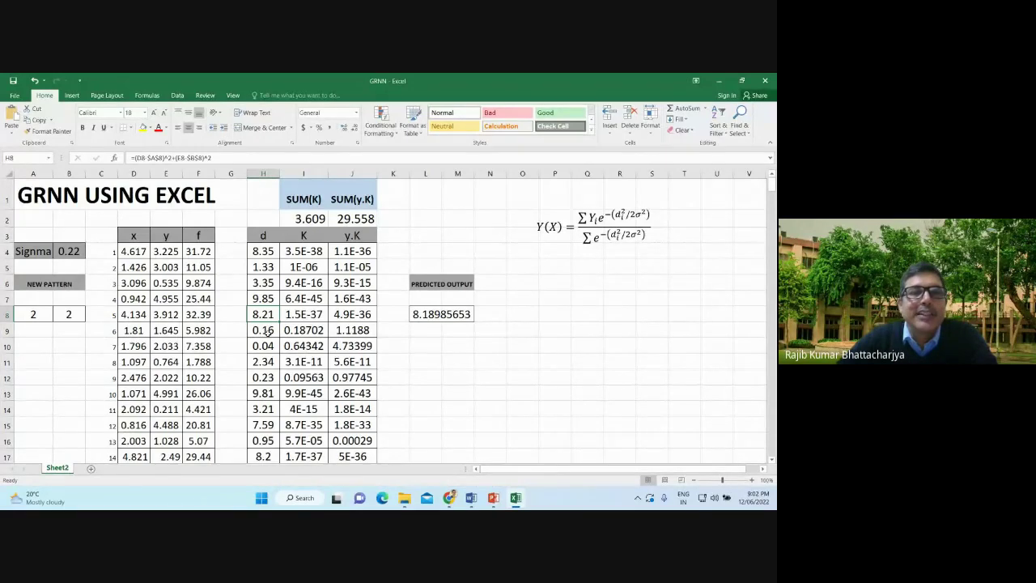
# Compare the x and y values of training patterns 6 and 7, and check pattern 7's distance formula and f value.
pyautogui.click(127, 330)
pyautogui.click(170, 330)
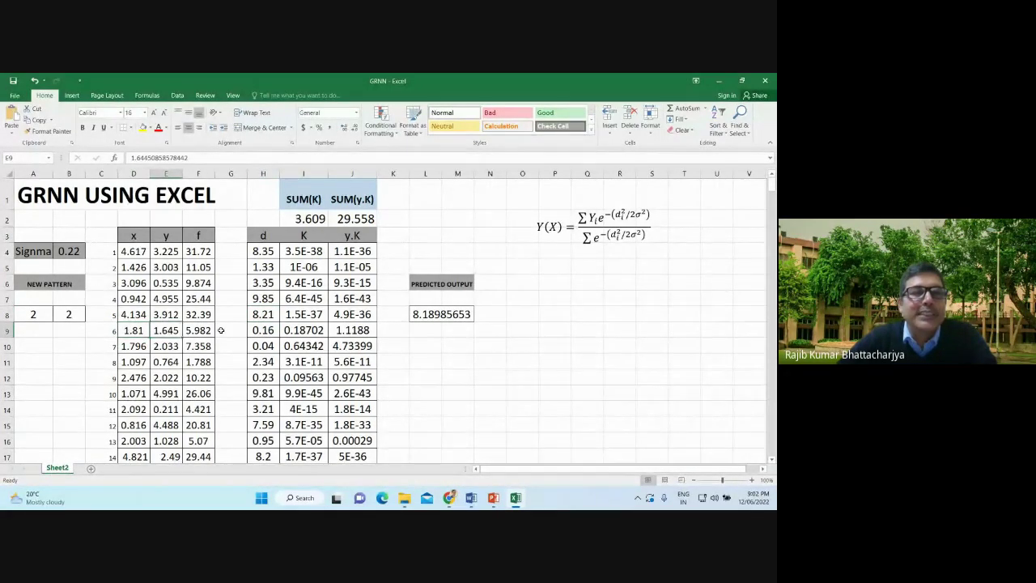
pyautogui.click(138, 346)
pyautogui.click(167, 346)
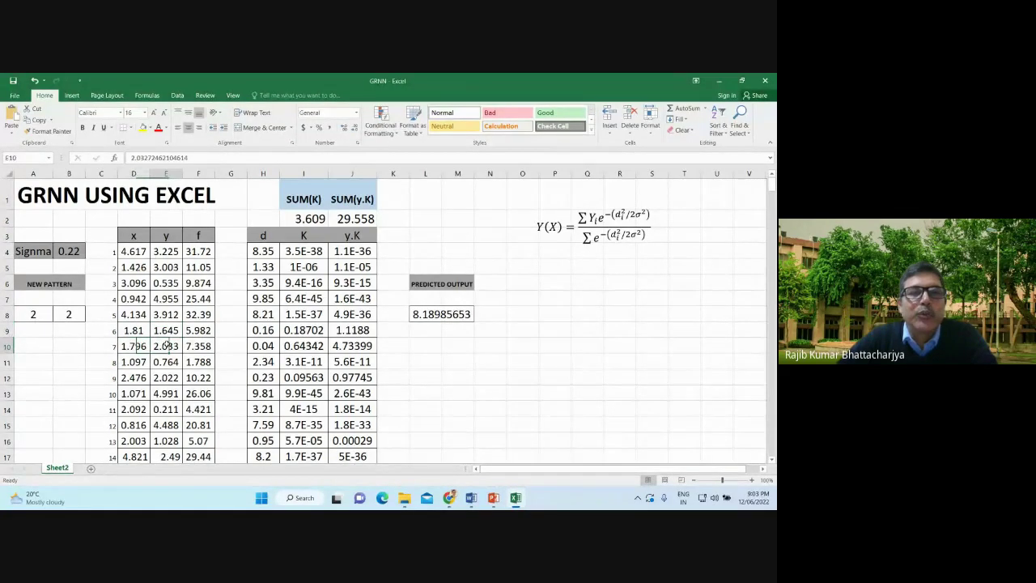
pyautogui.click(273, 344)
pyautogui.scroll(-1, 271, 330)
pyautogui.scroll(1, 264, 236)
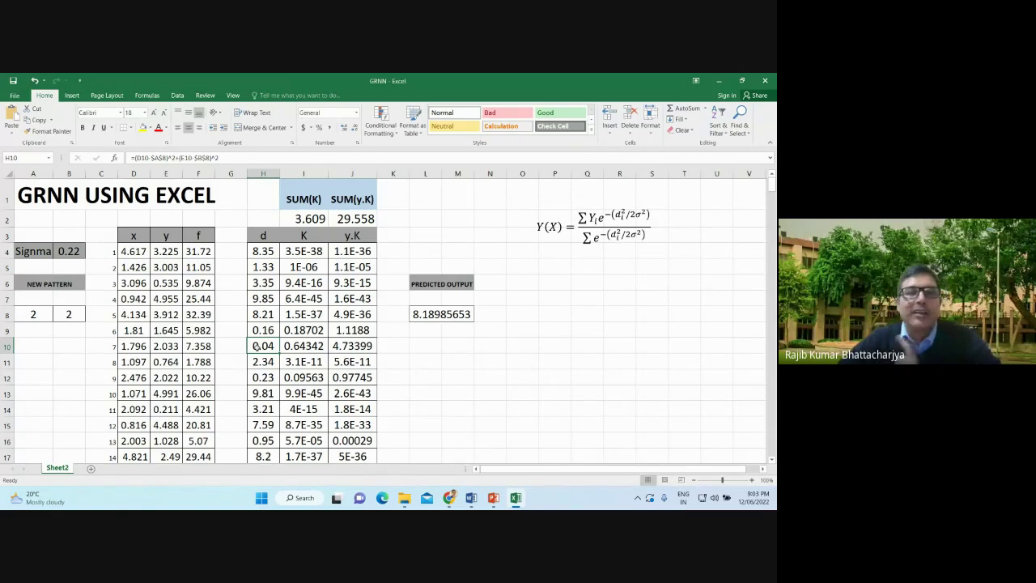
pyautogui.moveTo(127, 345); pyautogui.dragTo(204, 346)
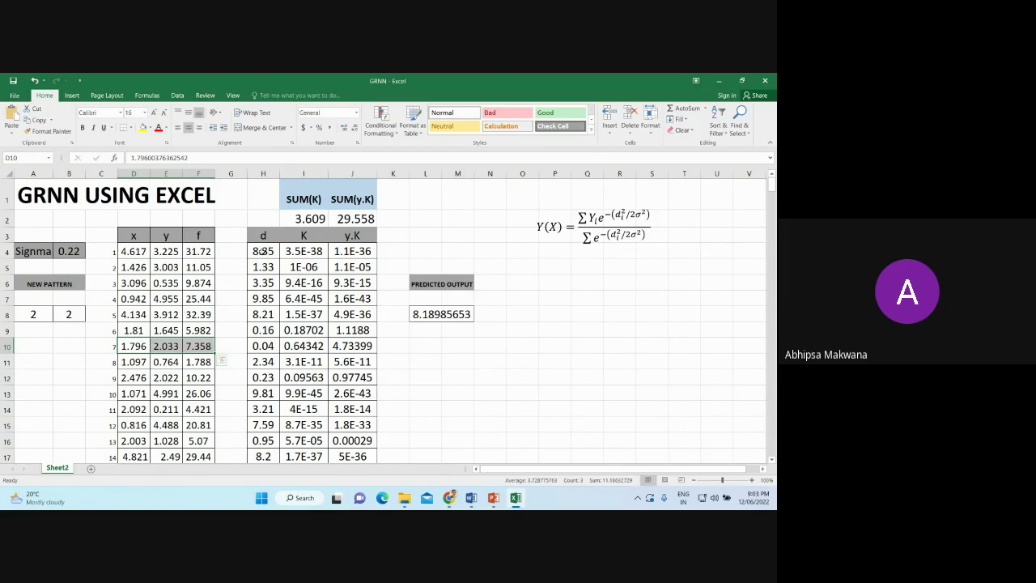
# Inspect the cell references of the squared-distance formula in H4, including the new pattern in A8:B8.
pyautogui.click(259, 251)
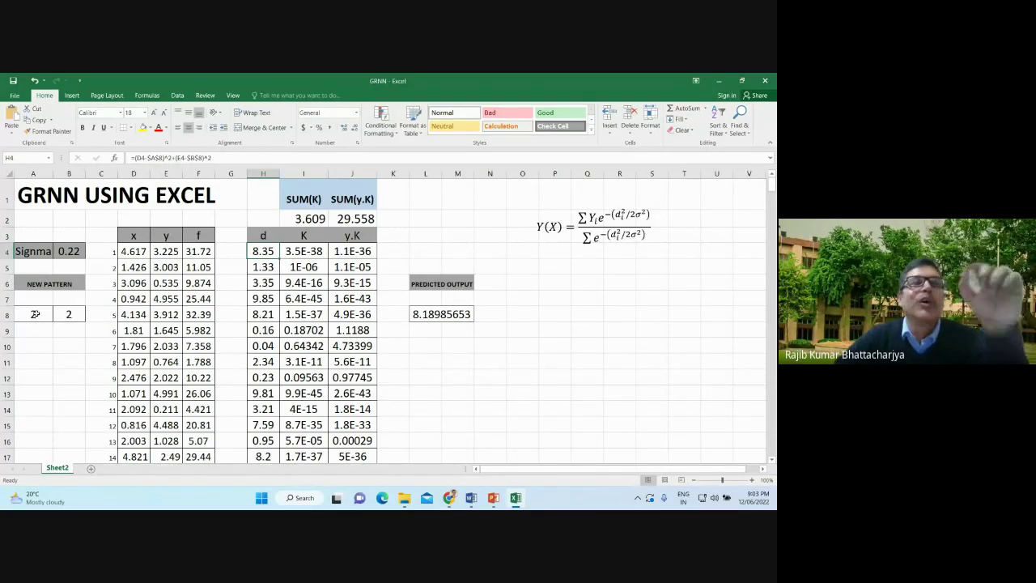
pyautogui.click(213, 158)
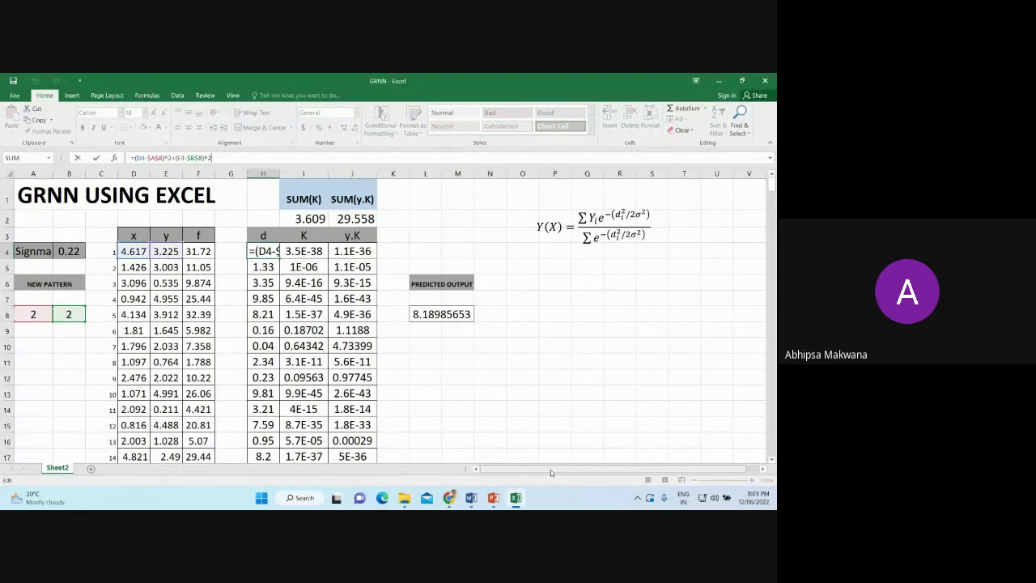
pyautogui.press('Return')
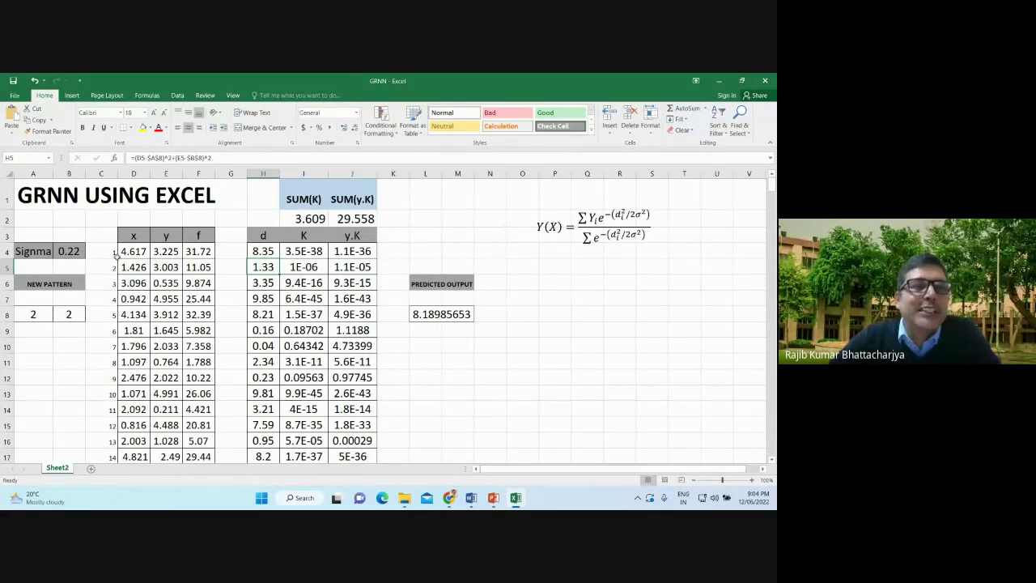
pyautogui.moveTo(23, 313); pyautogui.dragTo(71, 314)
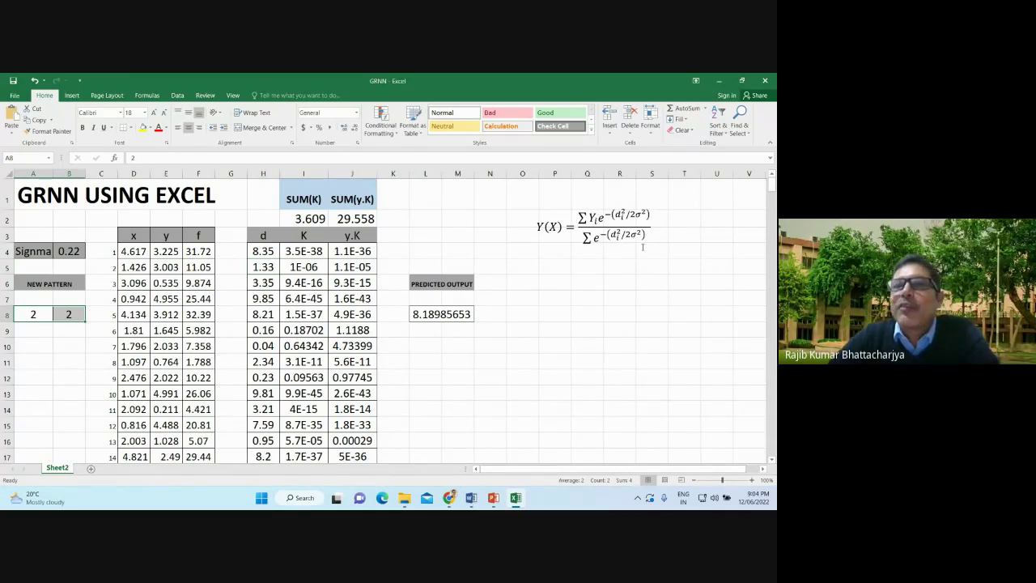
# Try to copy the numerator's exponential term e^(-(d_i^2/2σ^2)) from the equation into R8 and Q8, undoing each attempt.
pyautogui.click(597, 217)
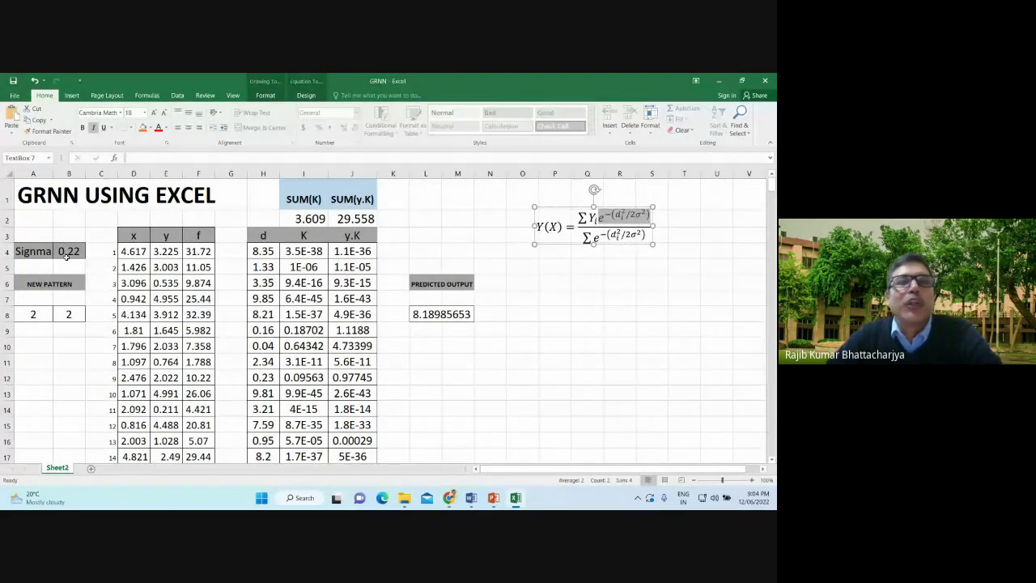
pyautogui.click(620, 315)
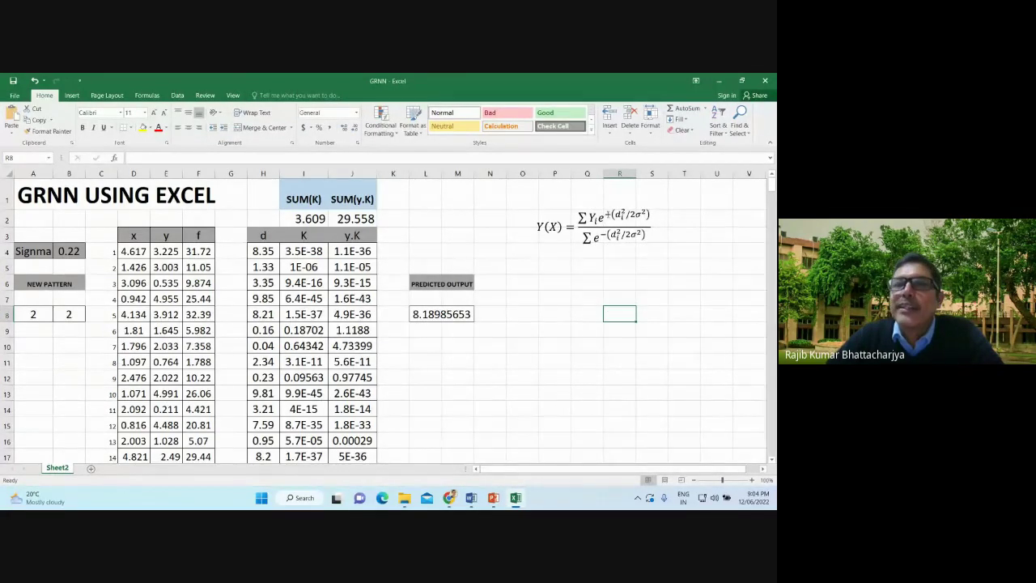
pyautogui.click(599, 217)
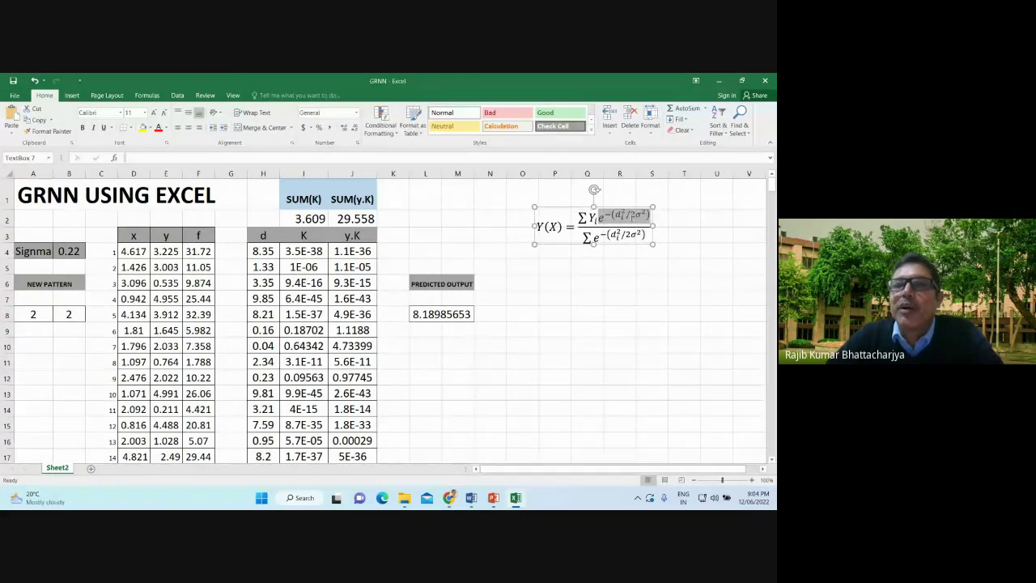
pyautogui.moveTo(599, 217); pyautogui.dragTo(632, 220)
pyautogui.click(620, 310)
pyautogui.write('e^(-(d_i^2/2σ^2))')
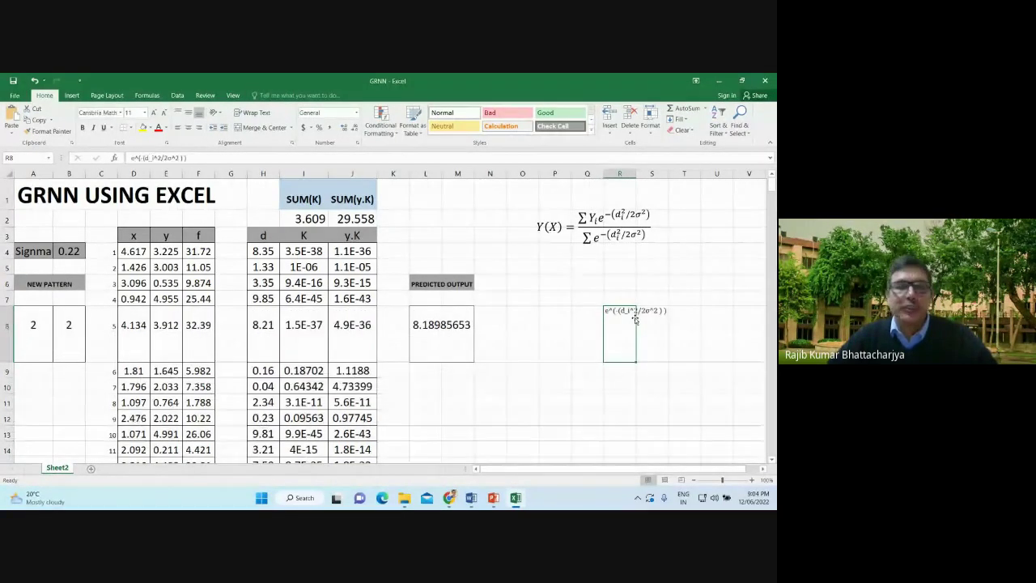
pyautogui.hotkey('ctrl', 'z')
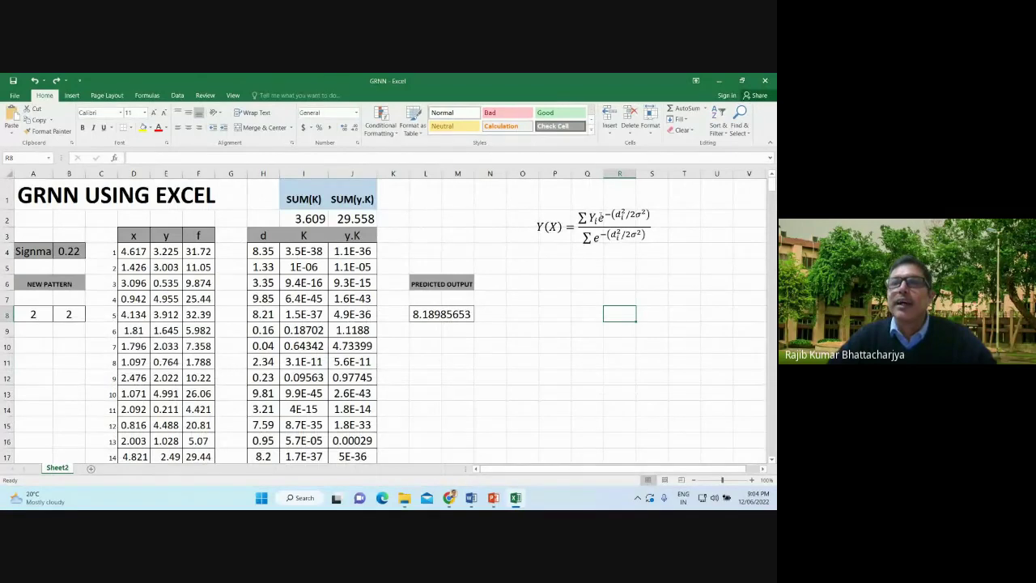
pyautogui.moveTo(599, 214); pyautogui.dragTo(637, 217)
pyautogui.click(584, 313)
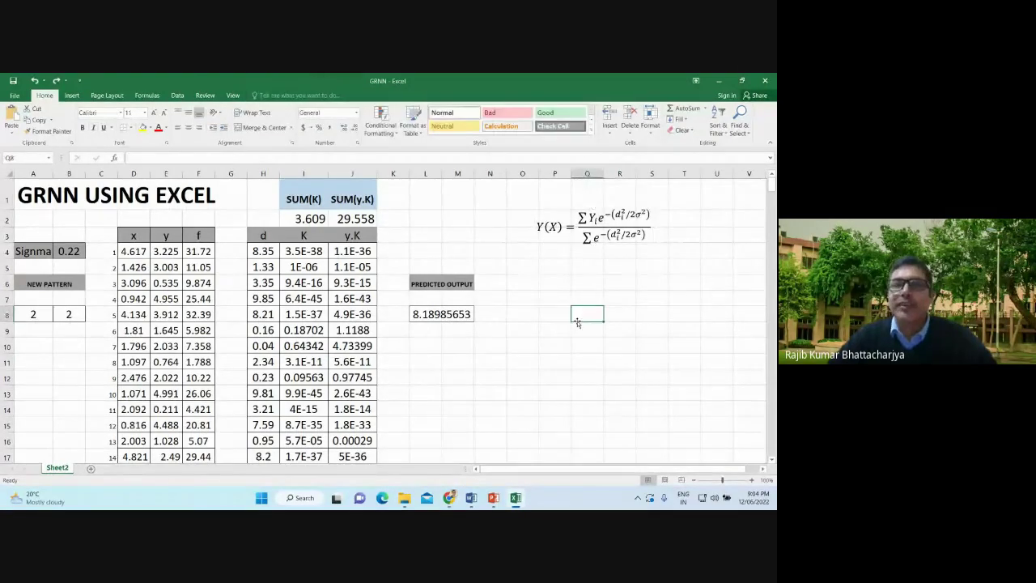
pyautogui.write('e^(-(d_i^2/2σ^2))')
pyautogui.hotkey('ctrl', 'z')
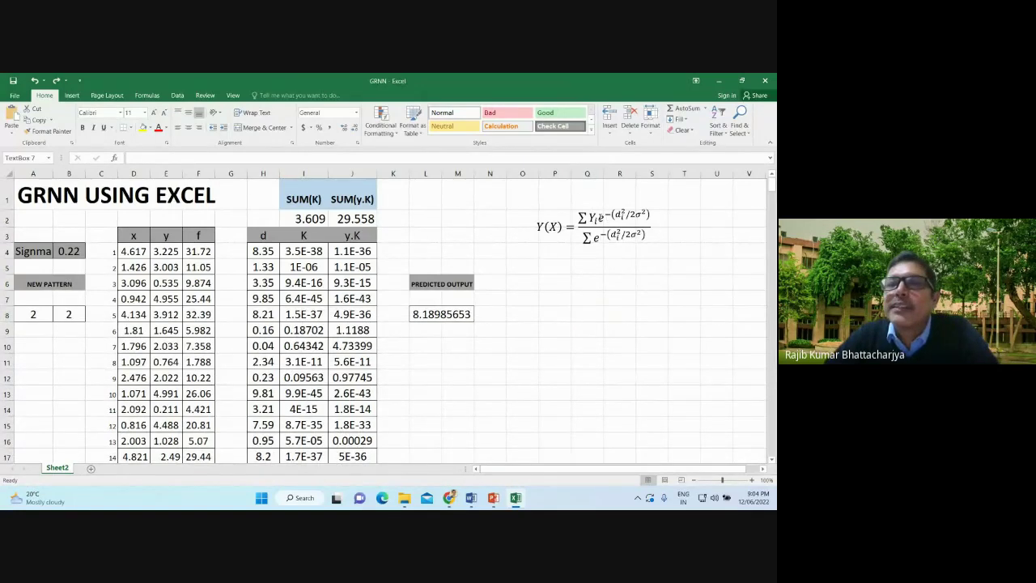
pyautogui.hotkey('ctrl', 'z')
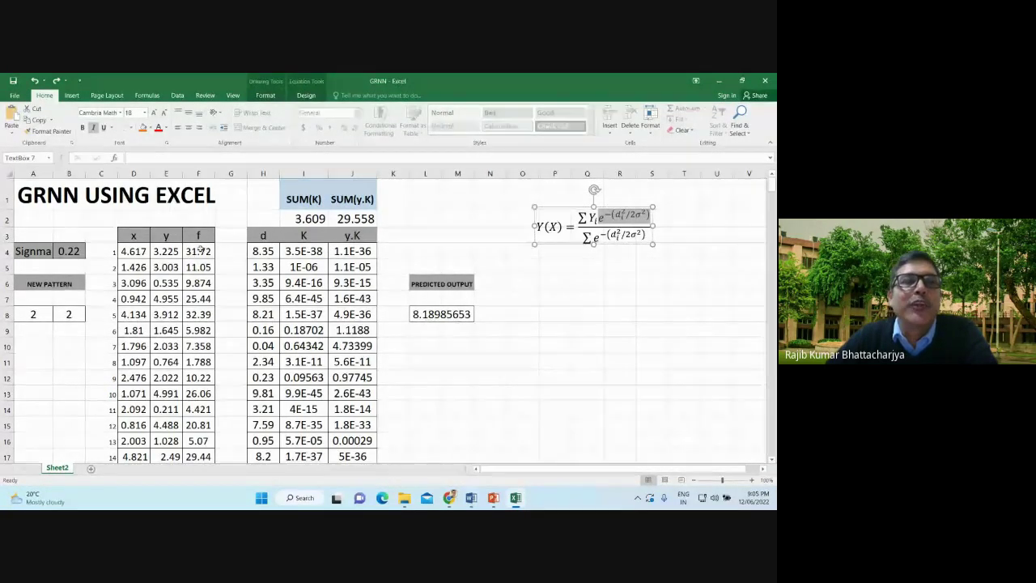
# Inspect the first training pattern's output formula in F4 and the cell references of its y.K formula in J4.
pyautogui.click(470, 235)
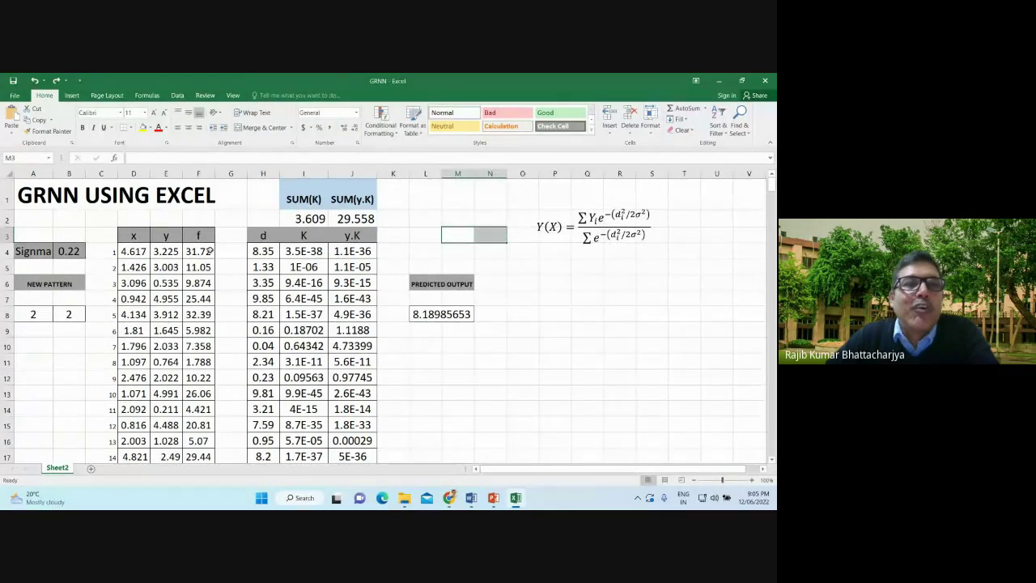
pyautogui.click(194, 252)
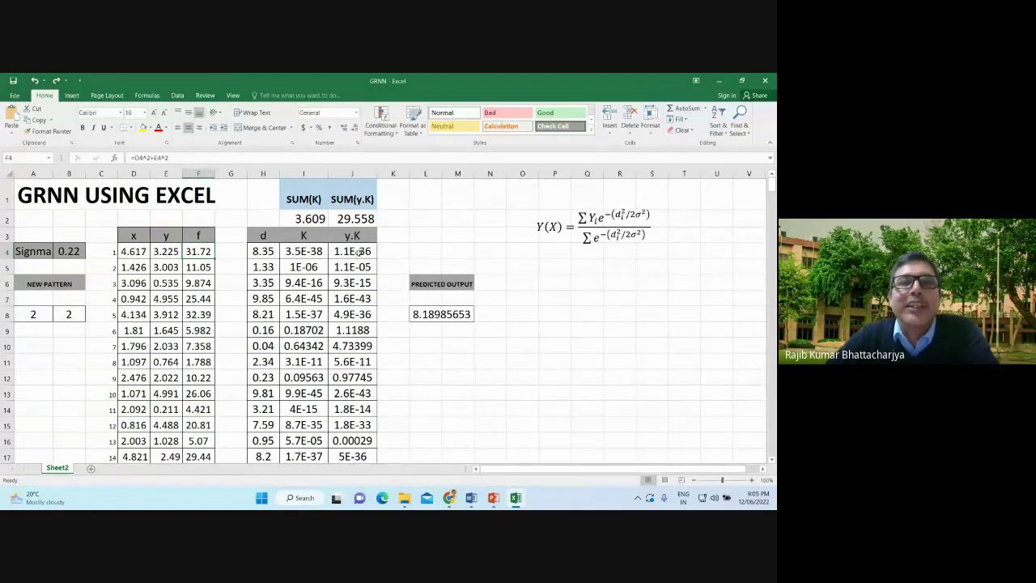
pyautogui.click(357, 252)
pyautogui.click(184, 157)
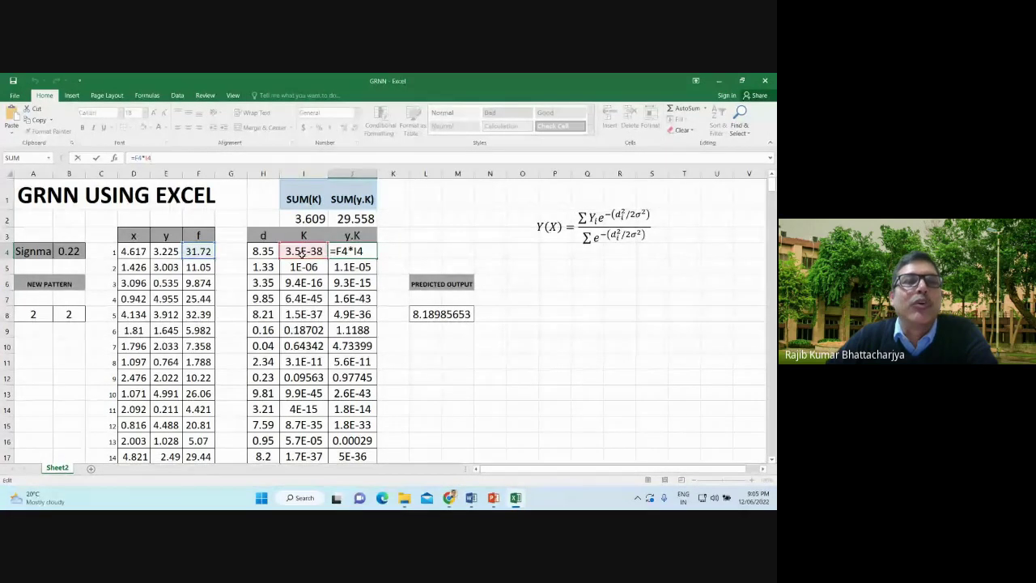
pyautogui.press('Return')
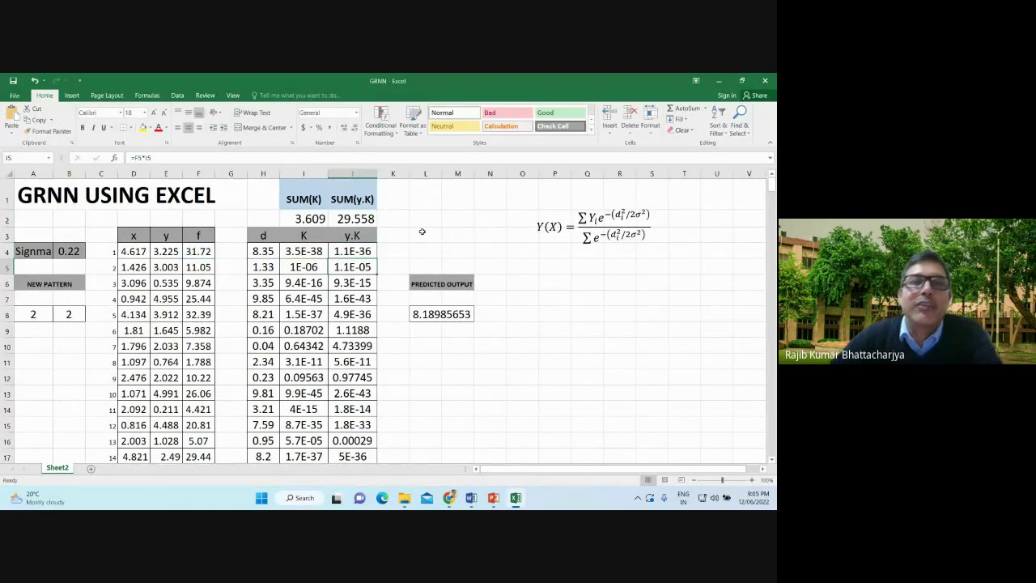
pyautogui.click(357, 252)
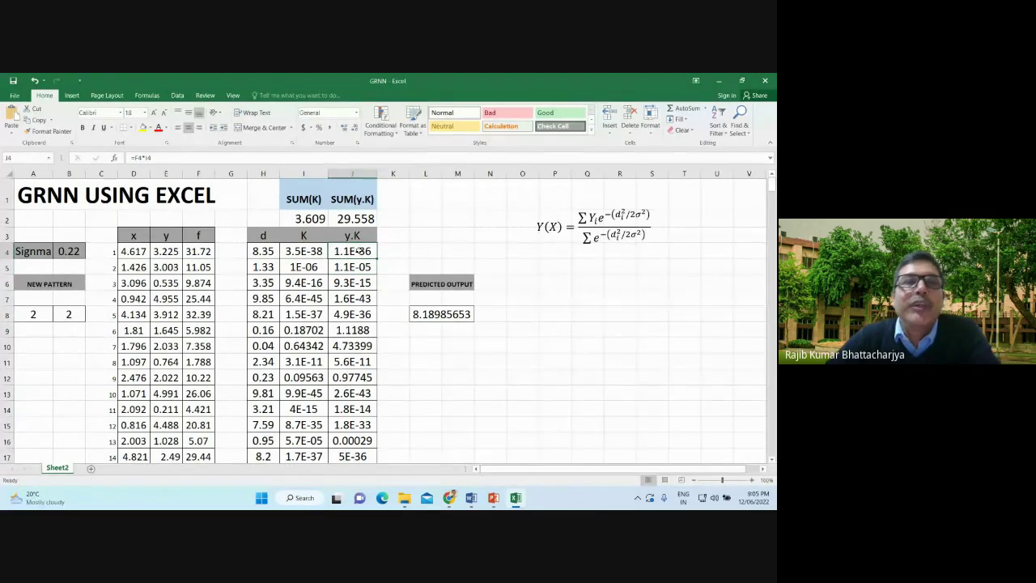
# Rename the training data headers in D3, E3 and F3 as x1, x2 and y.
pyautogui.click(198, 234)
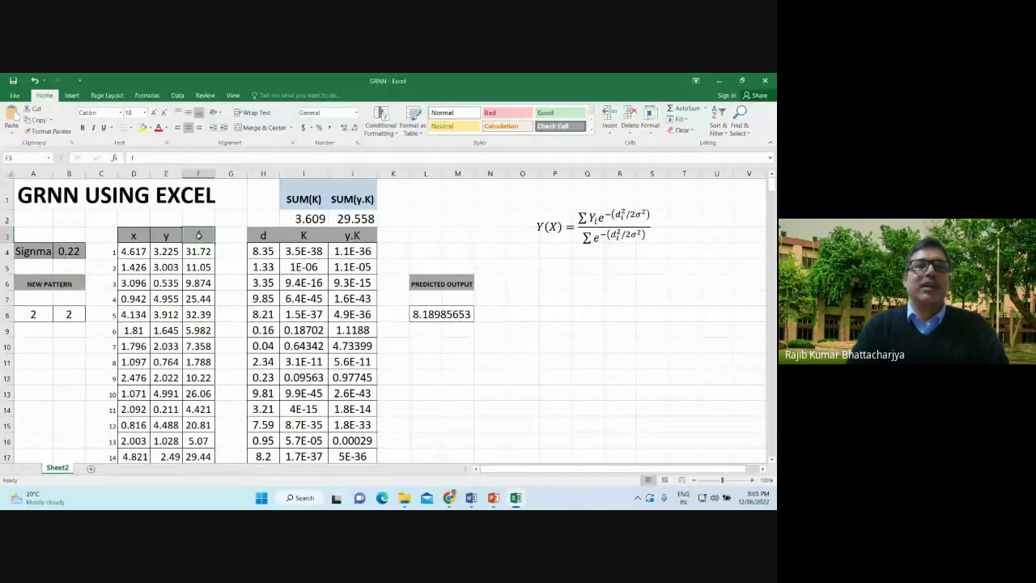
pyautogui.click(134, 236)
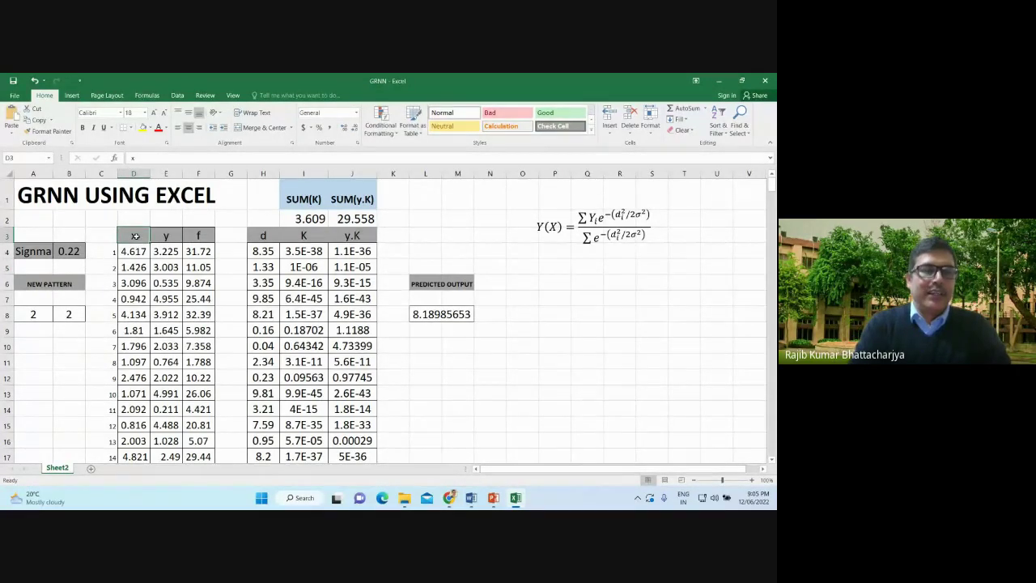
pyautogui.write('x1')
pyautogui.click(167, 235)
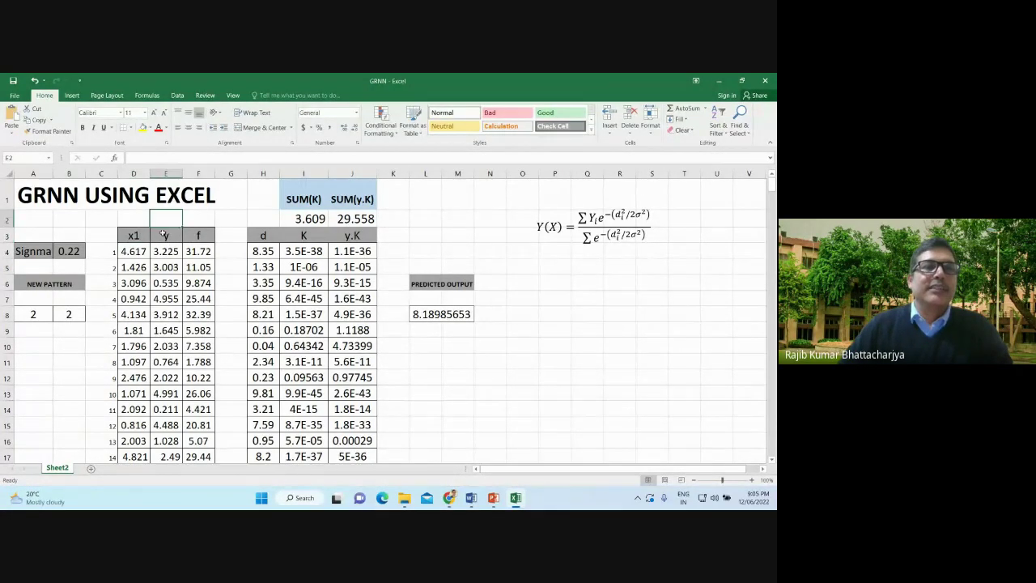
pyautogui.write('x2')
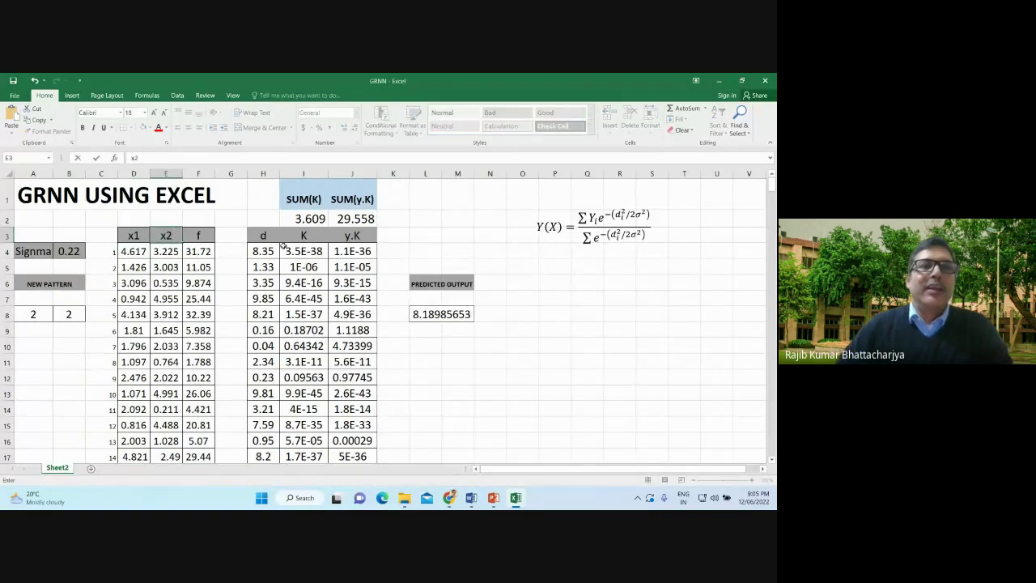
pyautogui.click(200, 234)
pyautogui.write('y')
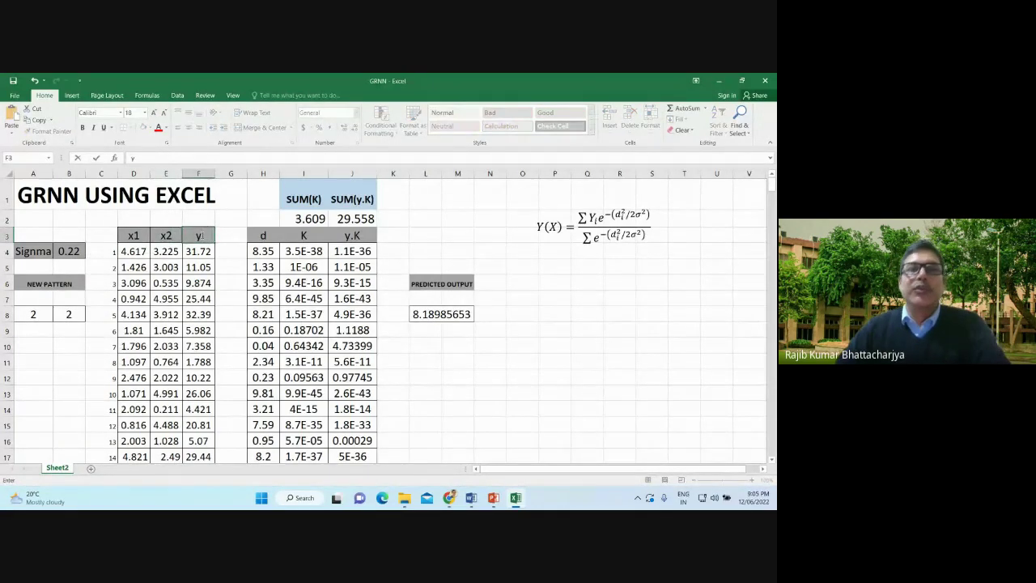
pyautogui.click(458, 226)
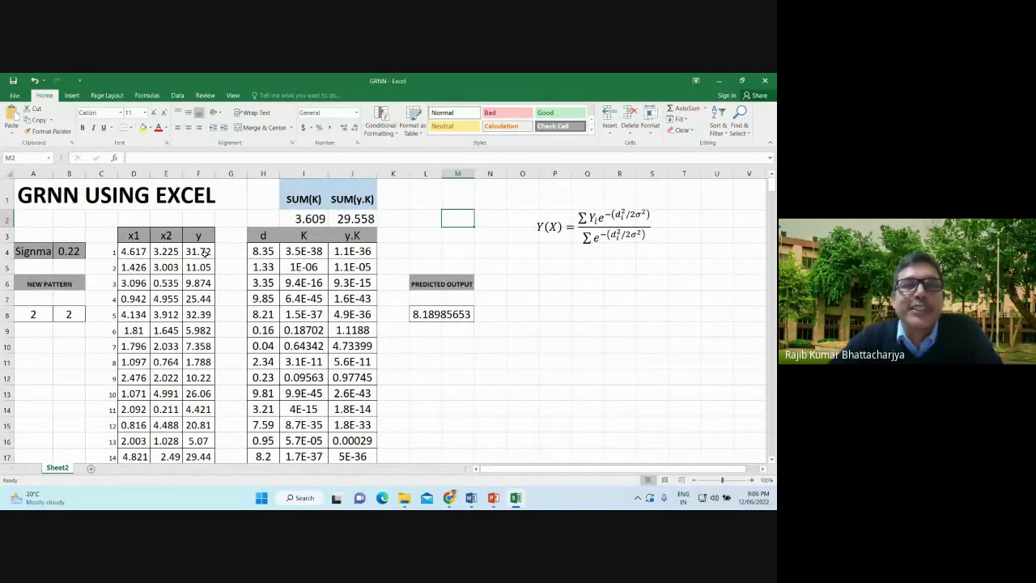
# Check the first pattern's K and y.K formulas in I4 and J4, and review the y.K values down the column.
pyautogui.click(320, 251)
pyautogui.click(354, 252)
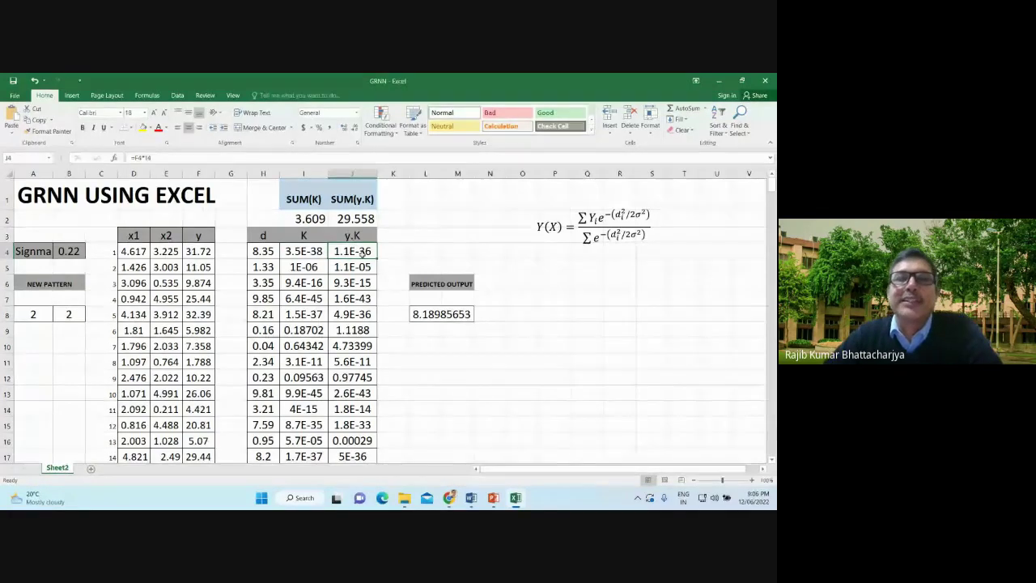
pyautogui.scroll(-1, 353, 280)
pyautogui.scroll(1, 353, 283)
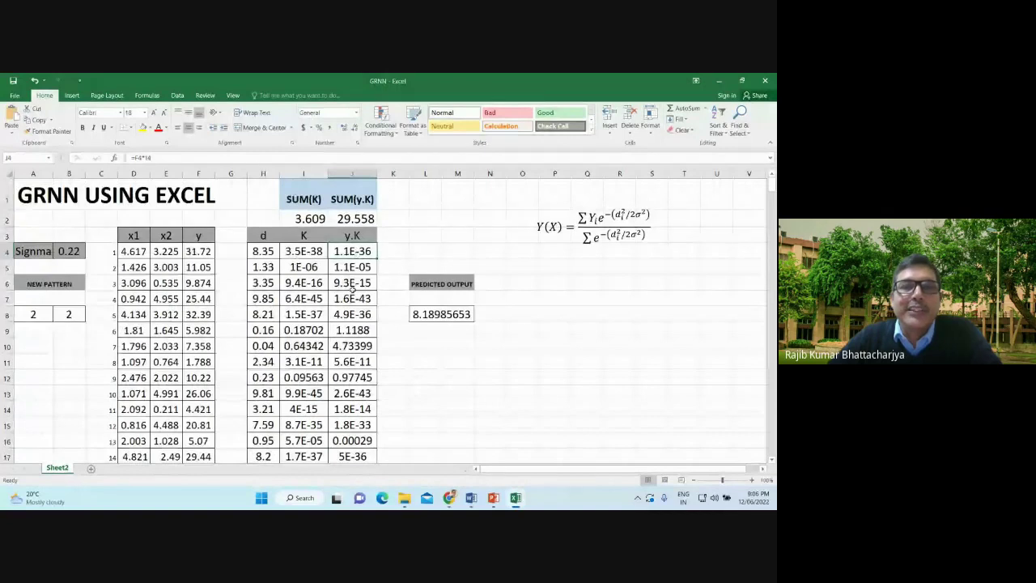
pyautogui.scroll(-20, 353, 285)
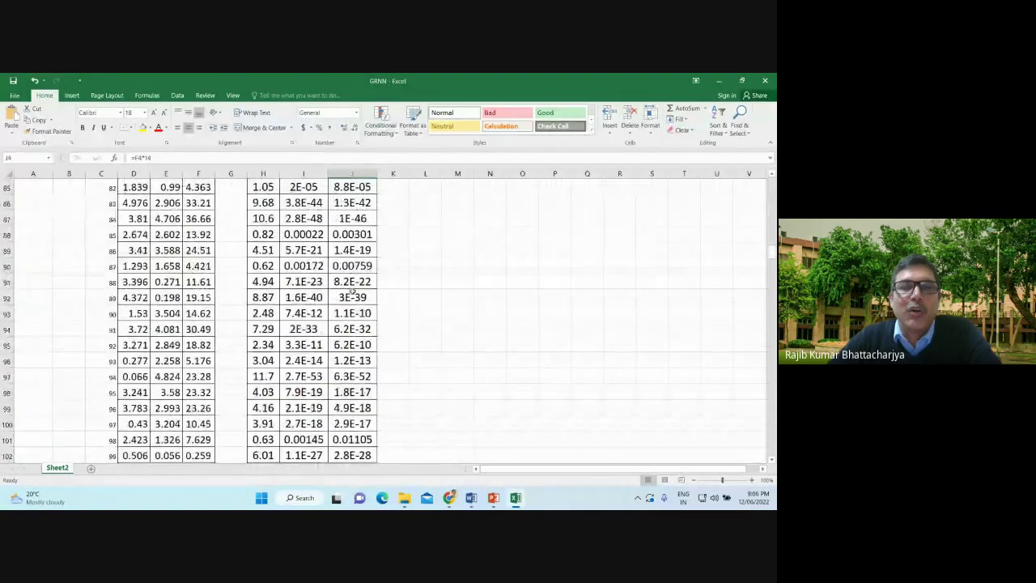
pyautogui.scroll(-5, 353, 291)
pyautogui.moveTo(773, 263); pyautogui.dragTo(773, 185)
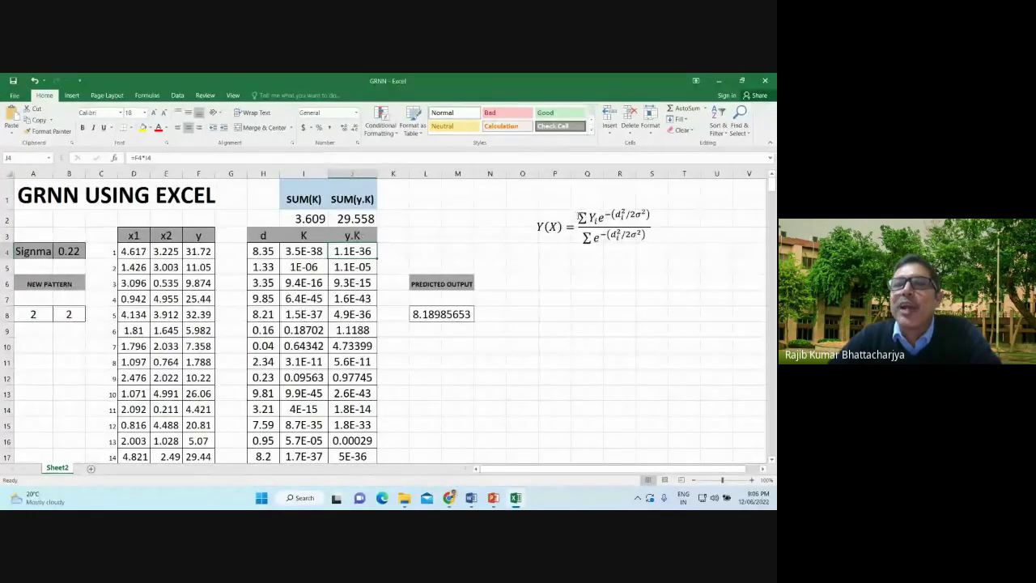
# Match the equation's numerator and denominator with the sums in J2 and I2, and check the predicted output formula in L8.
pyautogui.moveTo(651, 210); pyautogui.dragTo(578, 215)
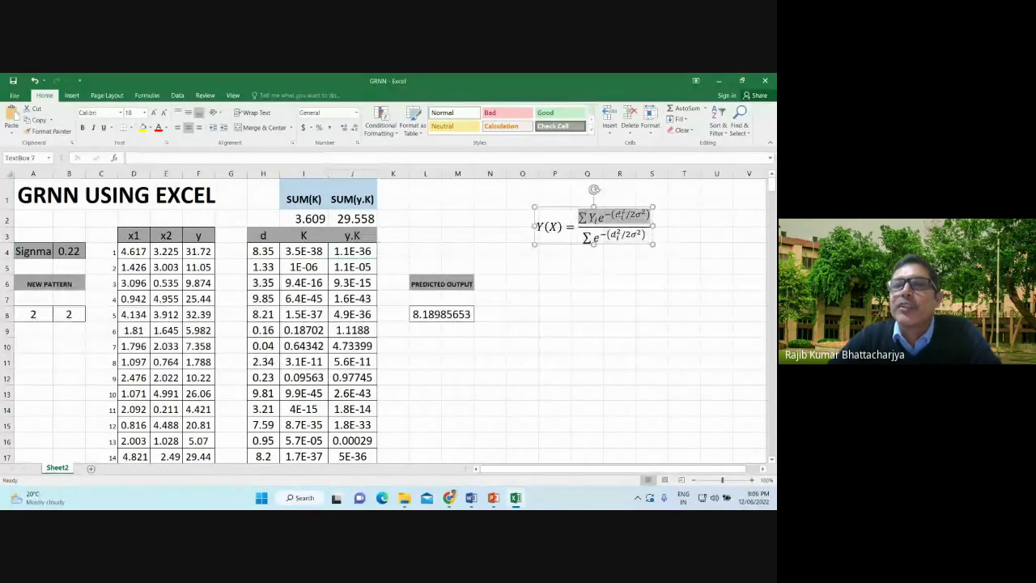
pyautogui.click(352, 219)
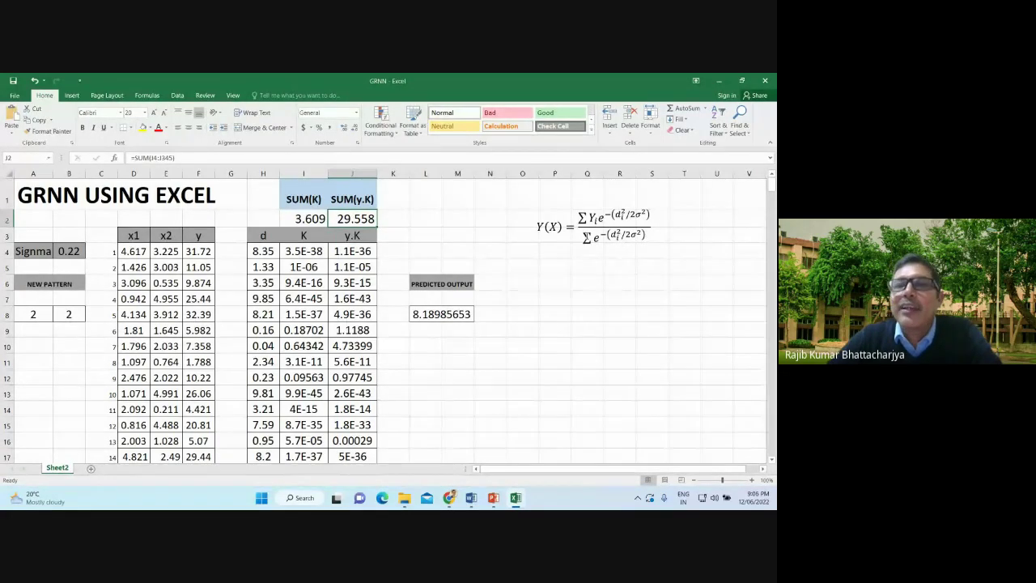
pyautogui.click(595, 227)
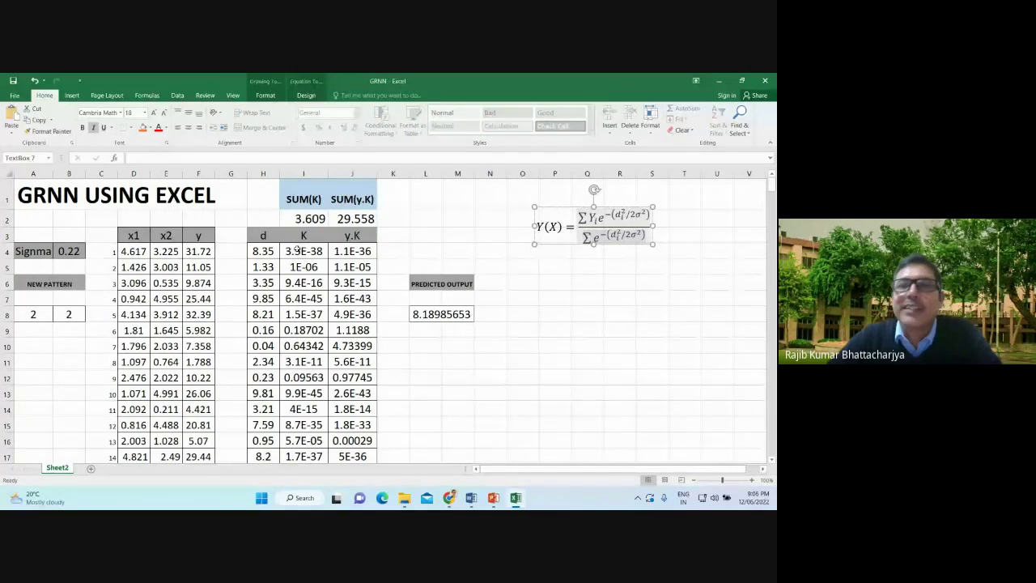
pyautogui.click(302, 218)
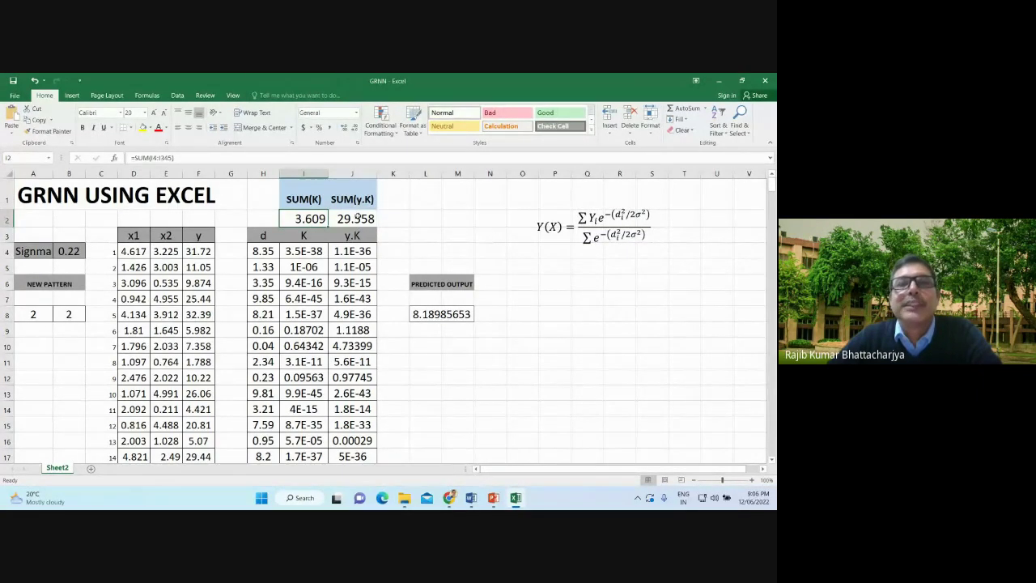
pyautogui.click(460, 315)
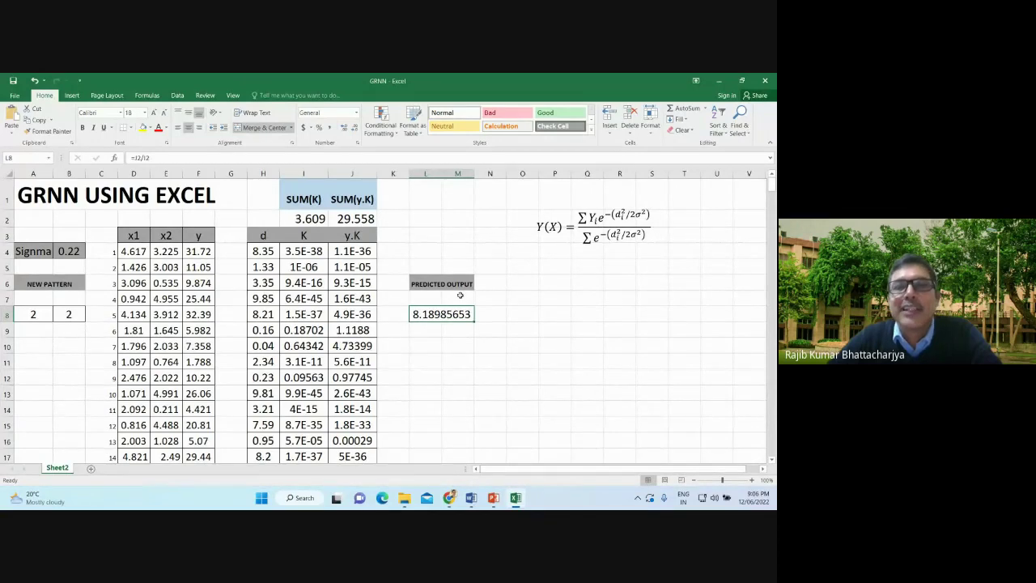
pyautogui.click(468, 363)
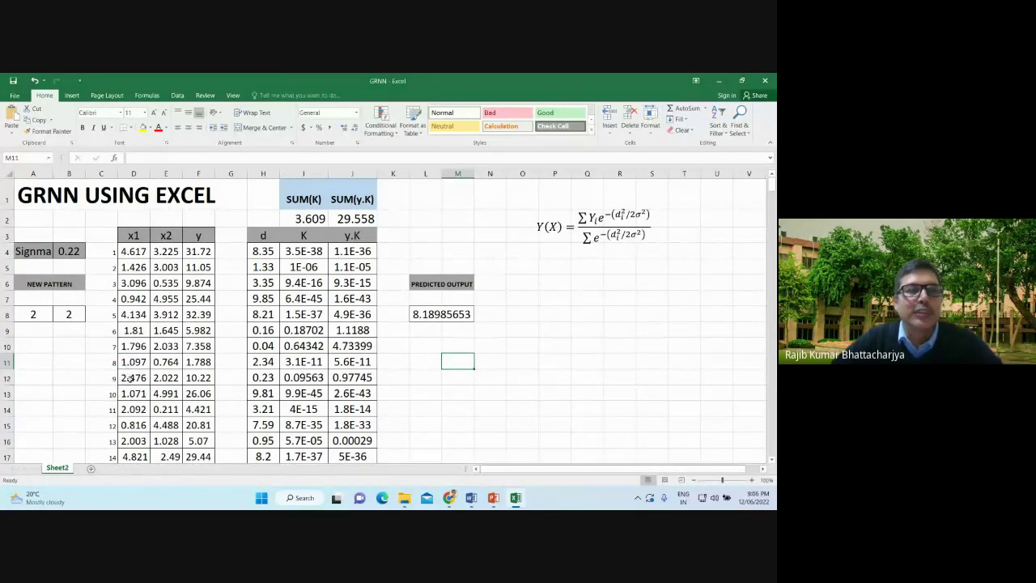
# Set training pattern 9 in row 12 to x1 = 2 and x2 = 2.
pyautogui.click(131, 378)
pyautogui.write('2')
pyautogui.press('Tab')
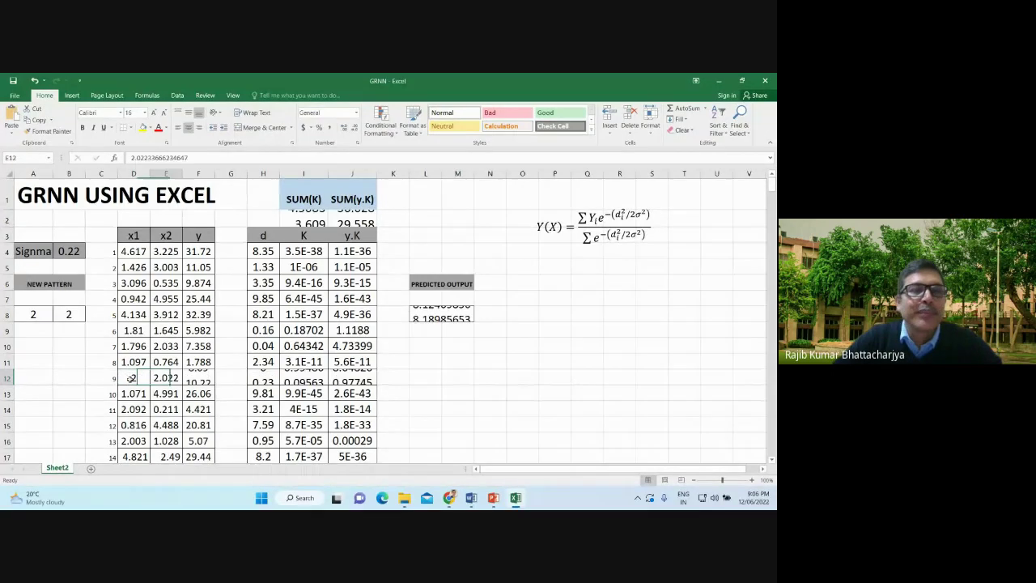
pyautogui.write('2')
pyautogui.press('Tab')
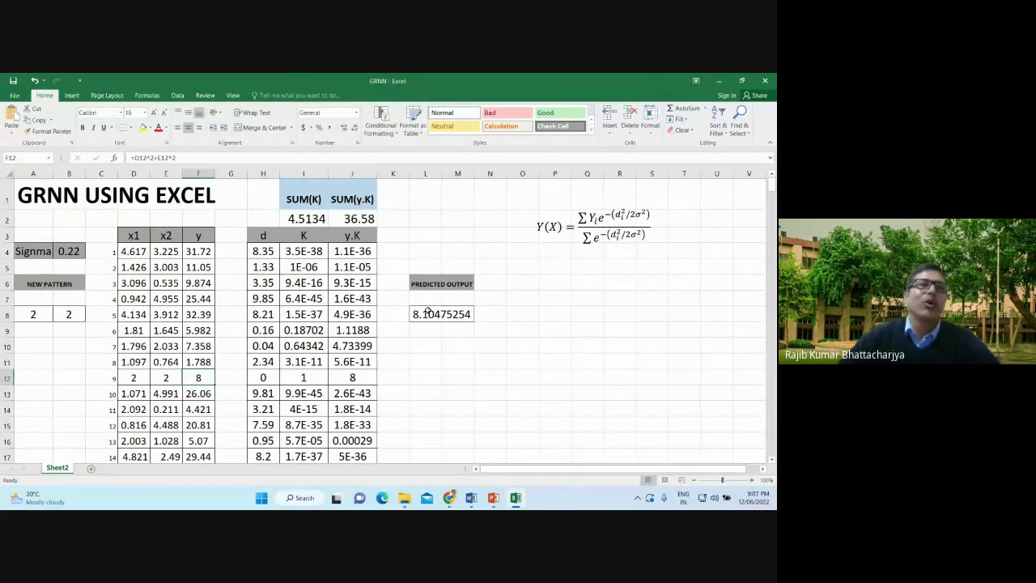
# Set the new pattern's first value in A8 to 4 and training pattern 9's x1 in D12 to 4.
pyautogui.click(33, 315)
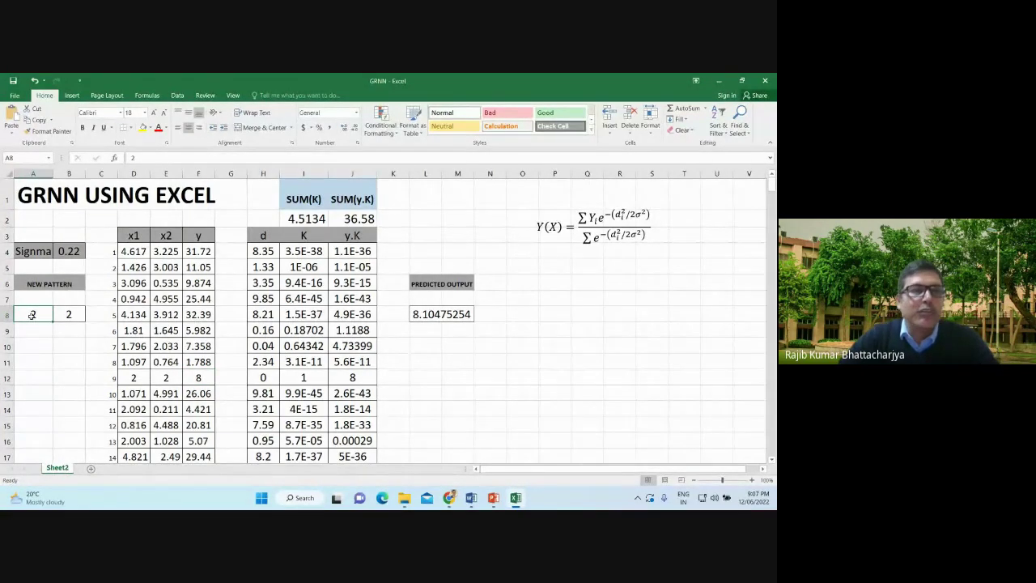
pyautogui.write('4')
pyautogui.press('Tab')
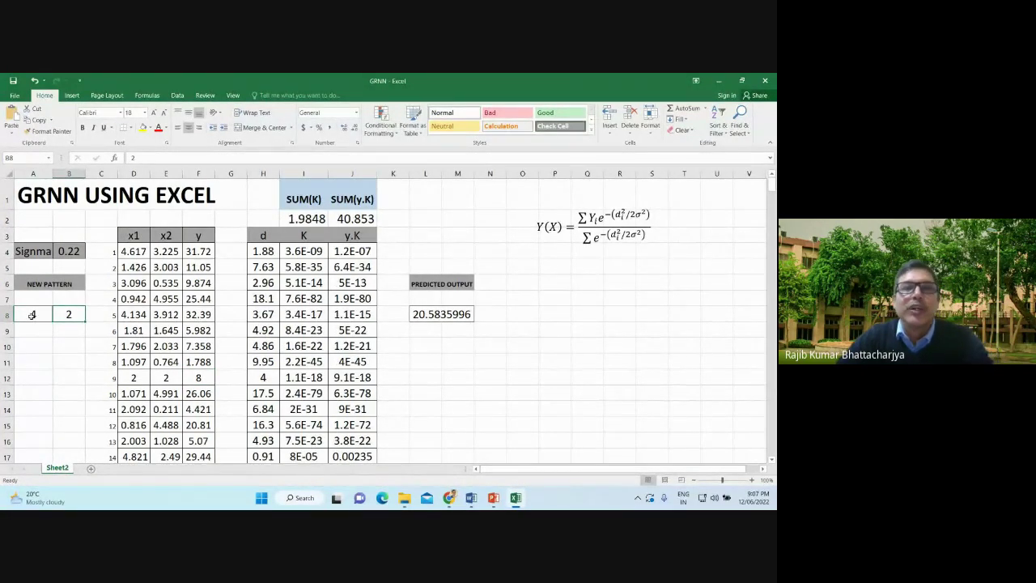
pyautogui.click(133, 377)
pyautogui.write('4')
pyautogui.press('Tab')
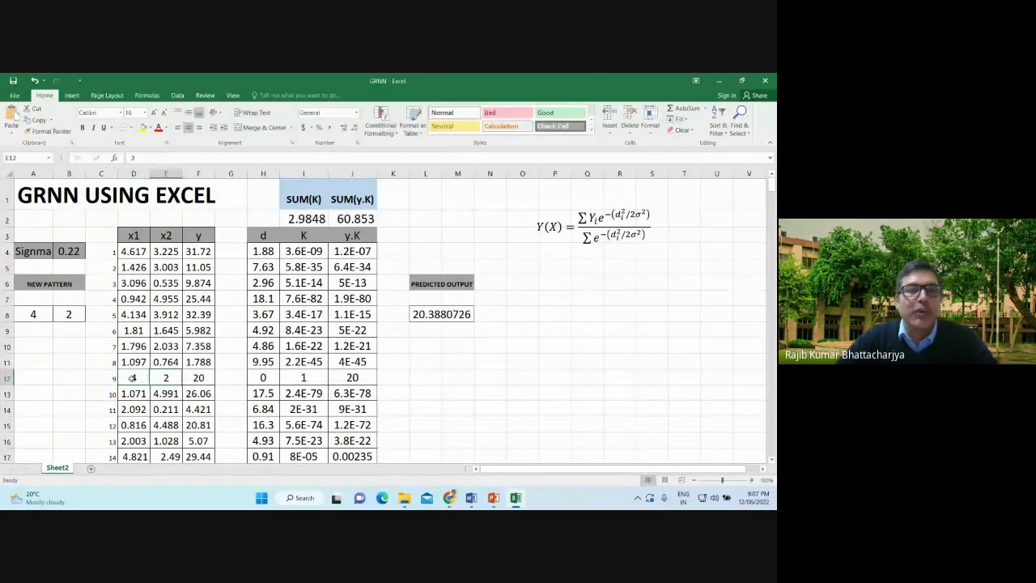
pyautogui.press('Tab')
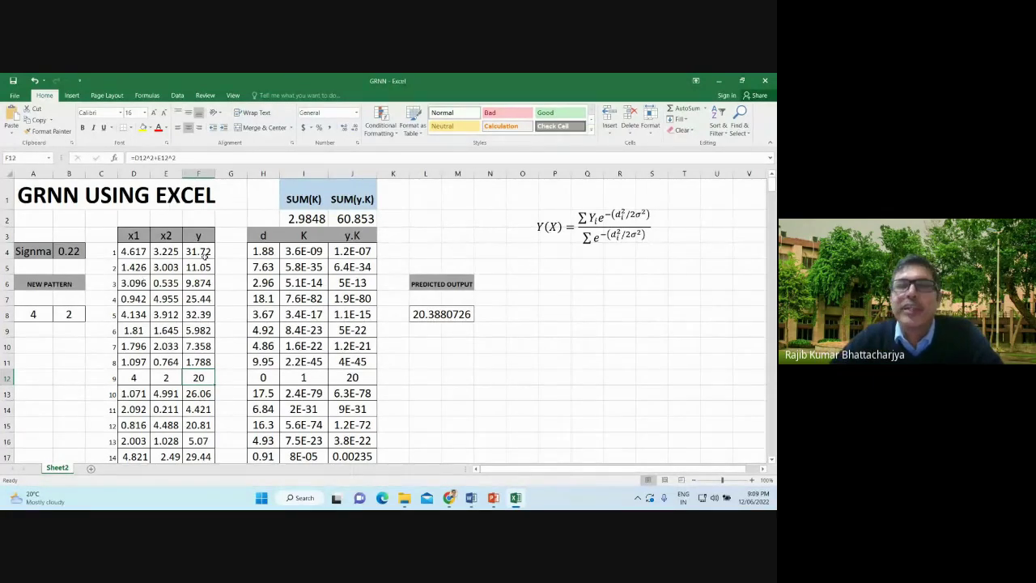
# Review the K and y.K values of the training patterns down the sheet against the sums in I2 and J2.
pyautogui.scroll(-3, 205, 256)
pyautogui.scroll(3, 205, 256)
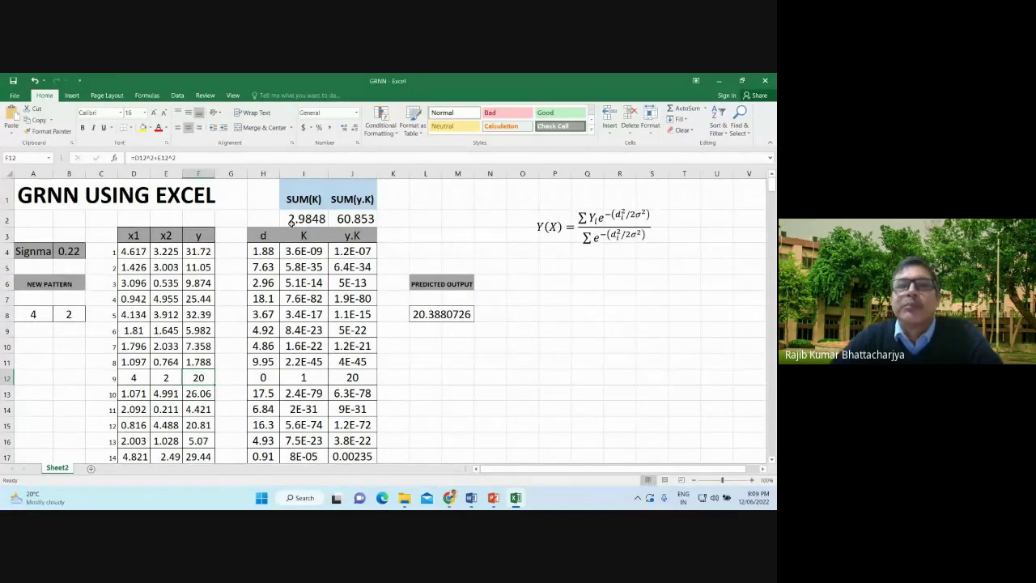
pyautogui.scroll(-11, 270, 325)
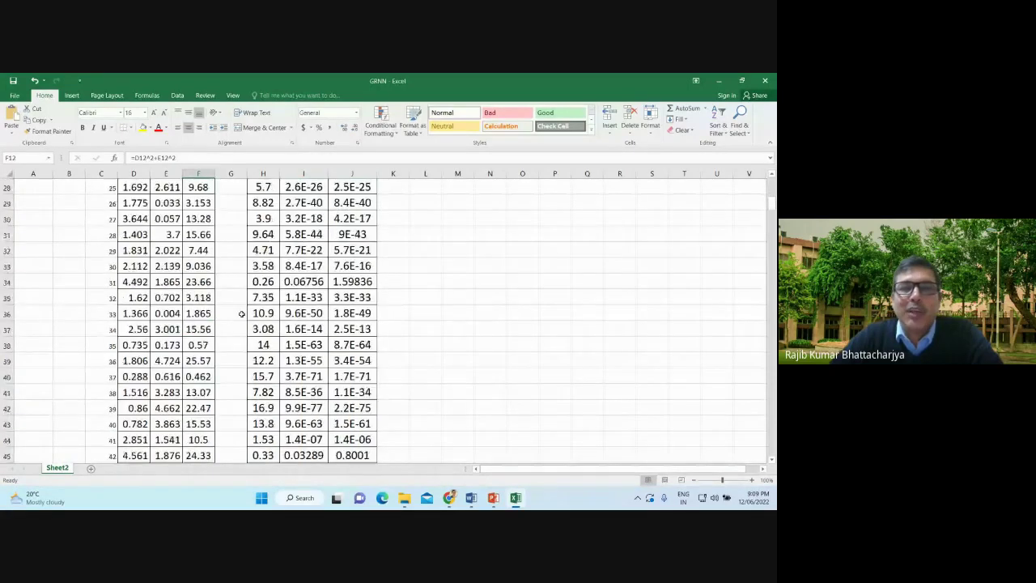
pyautogui.scroll(11, 241, 314)
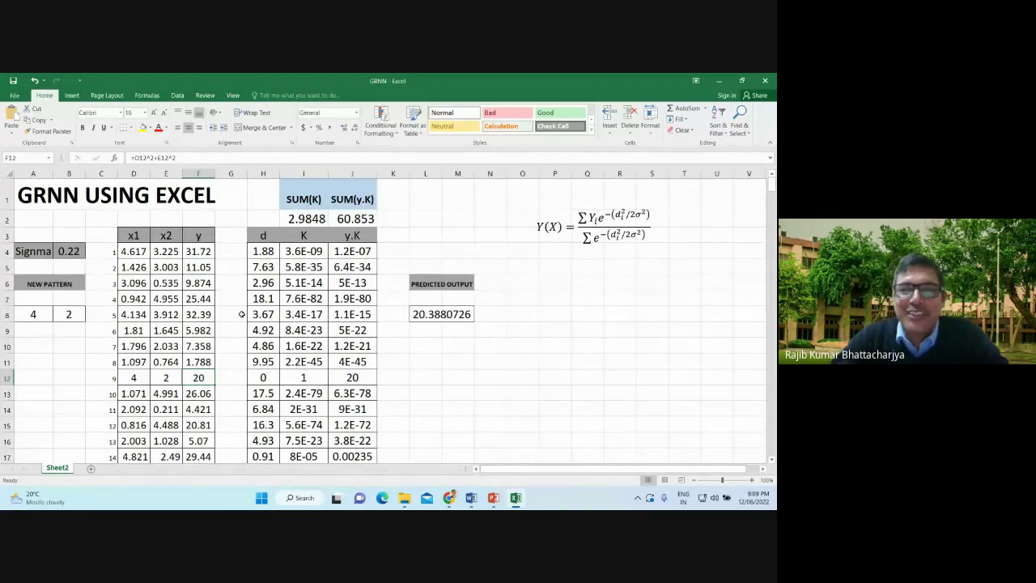
# Leave the spreadsheet for the PowerPoint presentation, and switch from there to the Google Meet call window.
pyautogui.click(492, 504)
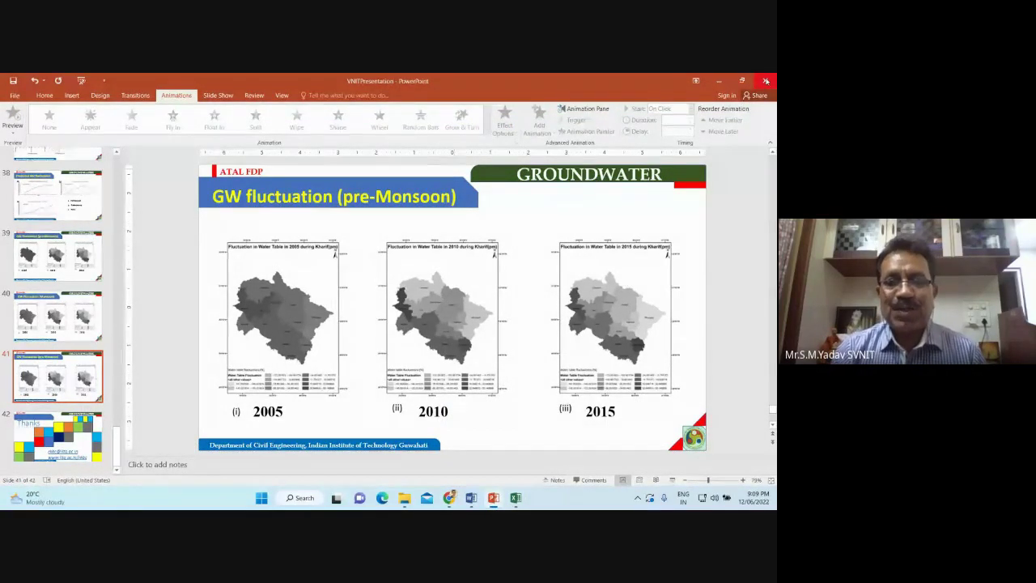
pyautogui.moveTo(449, 498)
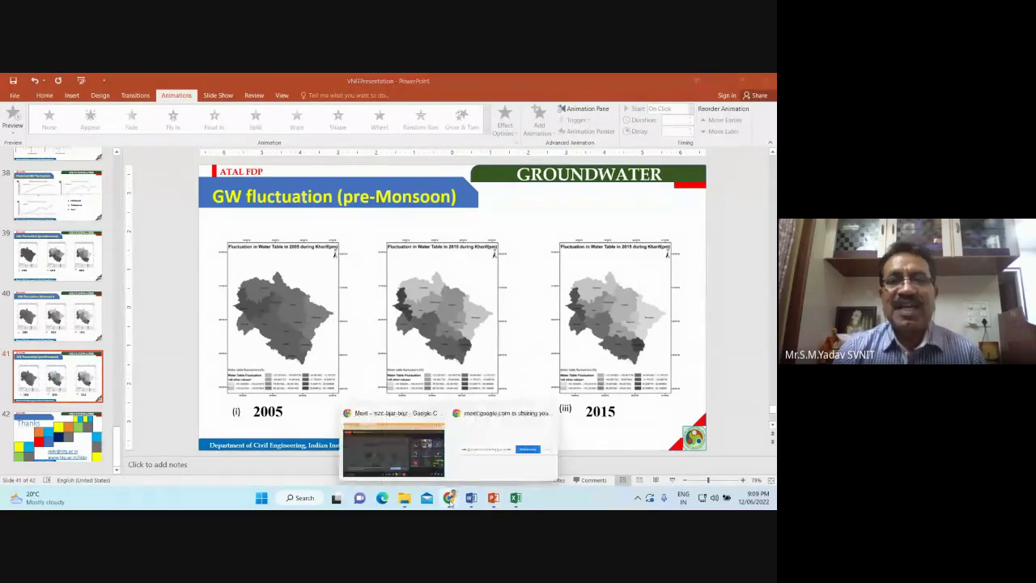
pyautogui.click(369, 457)
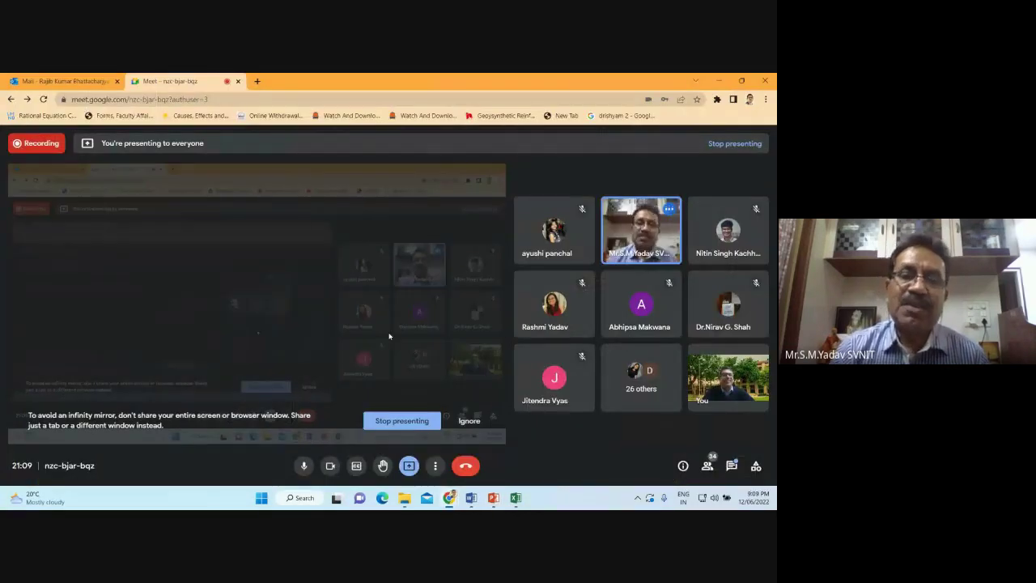
# Return to the PowerPoint groundwater slide and hide the screen-sharing notice over it.
pyautogui.click(493, 498)
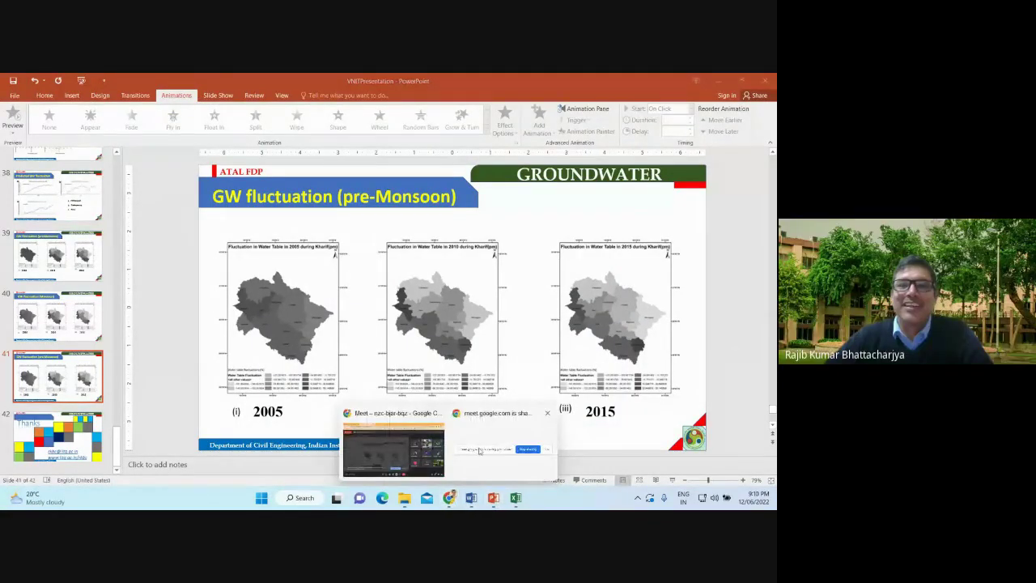
pyautogui.click(479, 451)
pyautogui.click(478, 473)
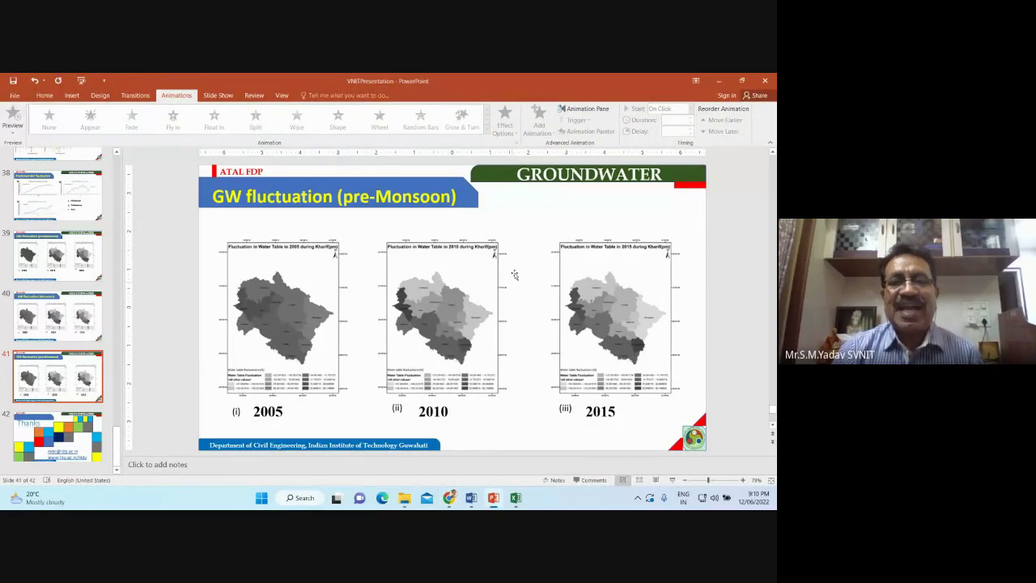
# Switch back to the Google Meet call and bring up its screen-sharing notice.
pyautogui.moveTo(449, 497)
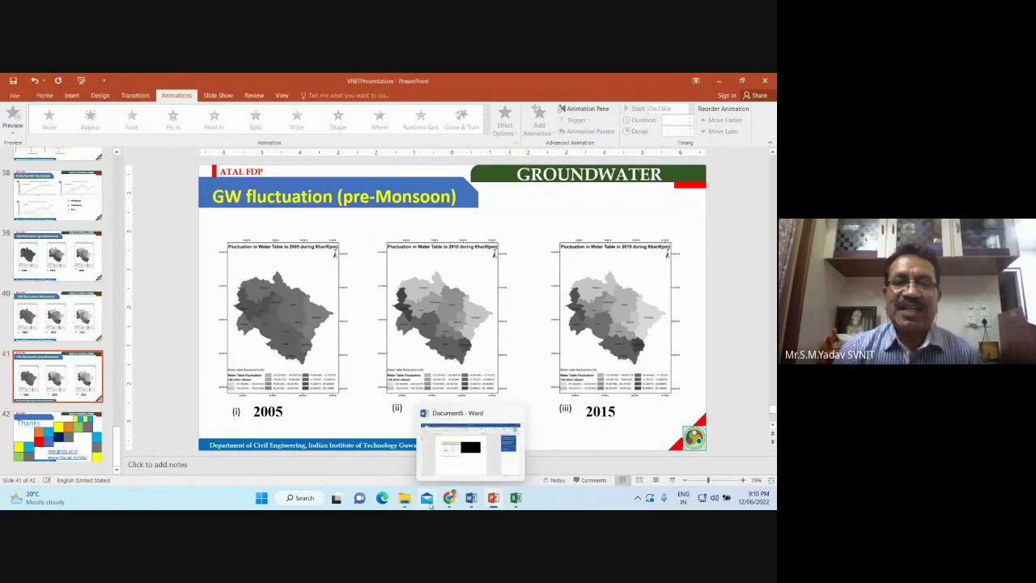
pyautogui.click(390, 455)
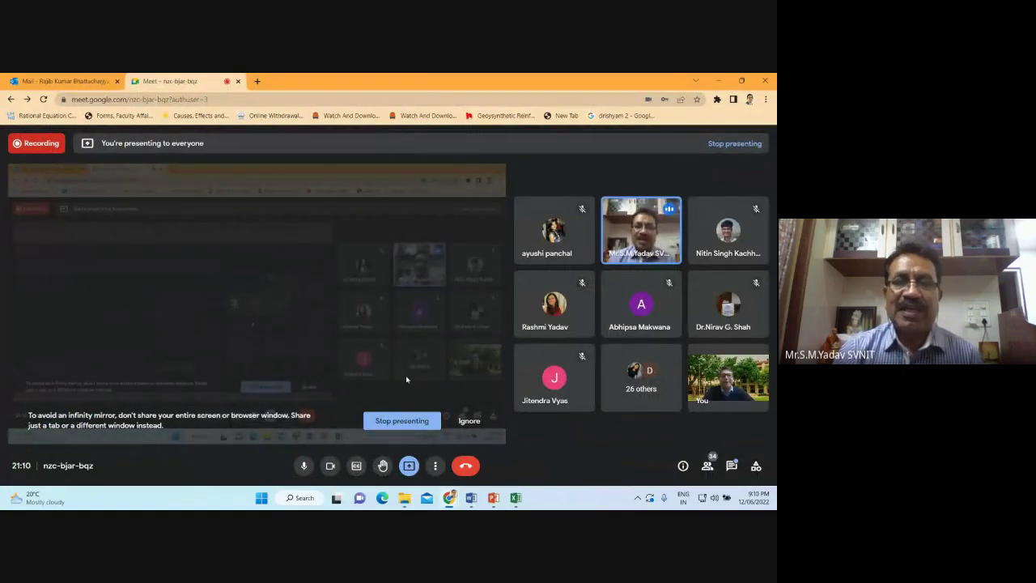
pyautogui.moveTo(449, 499)
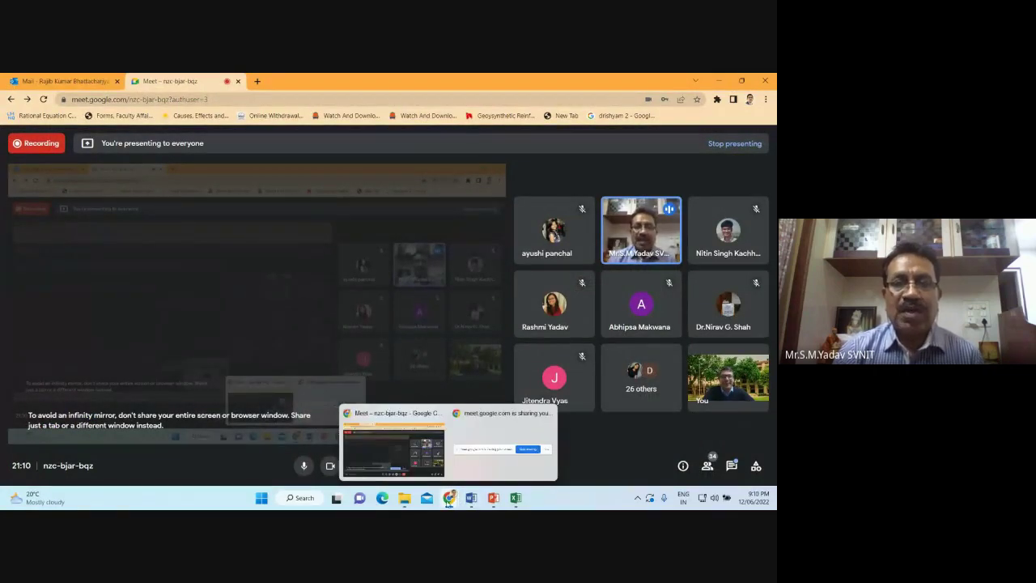
pyautogui.click(502, 446)
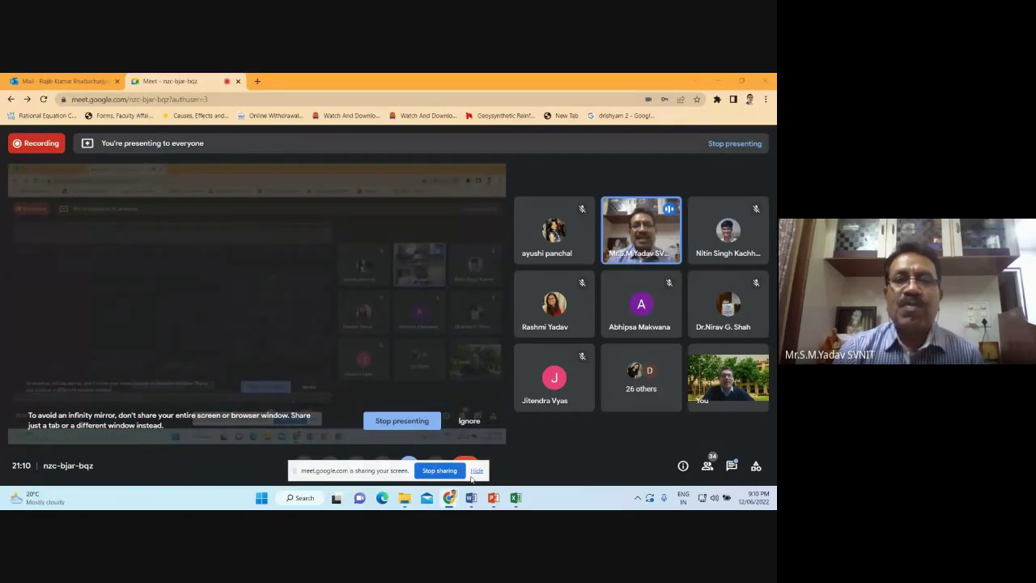